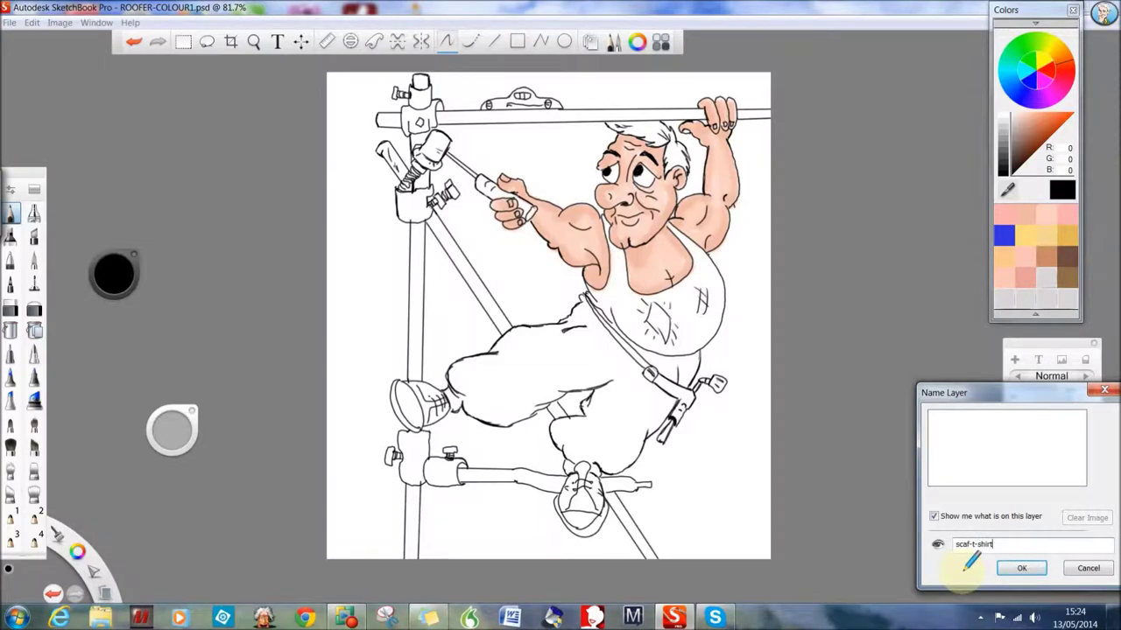
# Confirm 'scaf-t-shirt' as the name of the new layer
pyautogui.click(1022, 568)
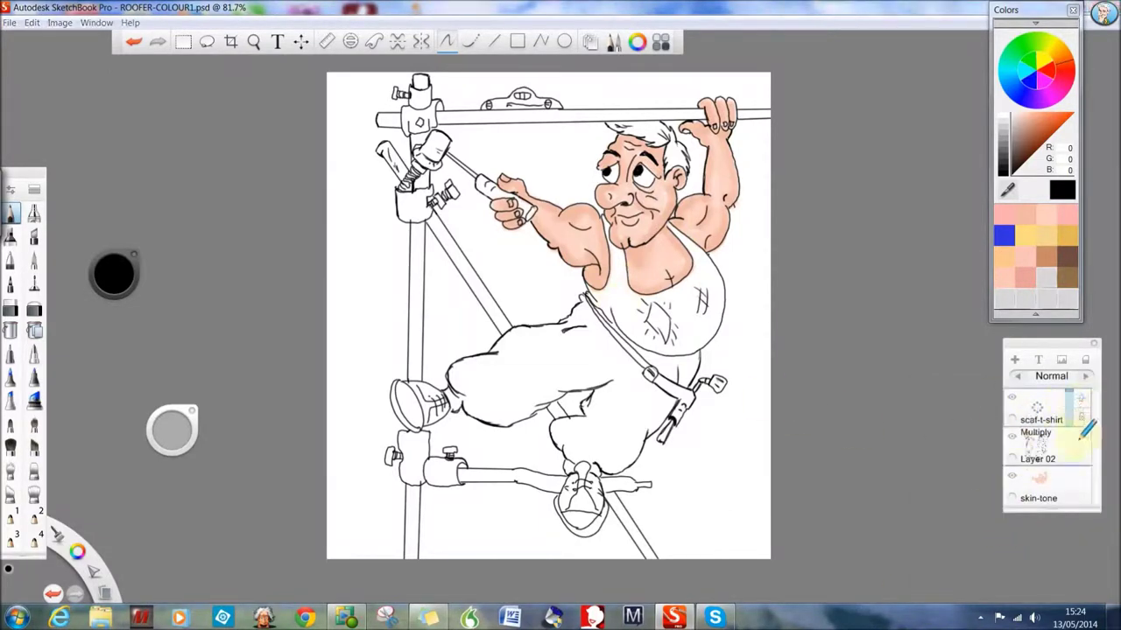
# Move scaf-t-shirt below Layer 02, then select green and a painting brush
pyautogui.moveTo(1038, 407); pyautogui.dragTo(1041, 446)
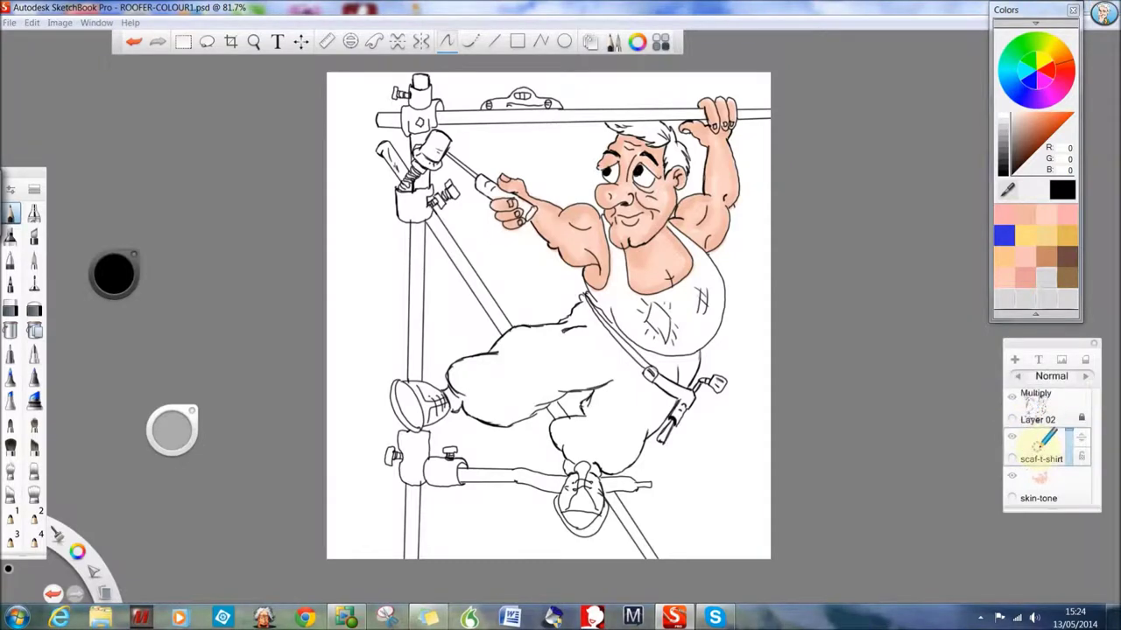
pyautogui.click(1006, 96)
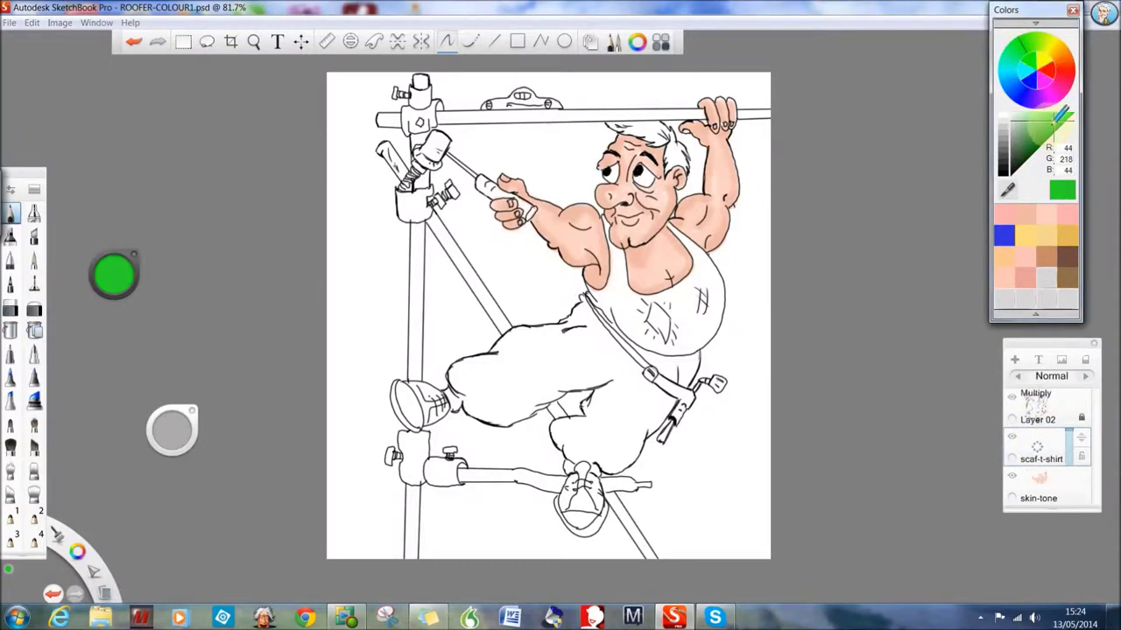
pyautogui.click(33, 259)
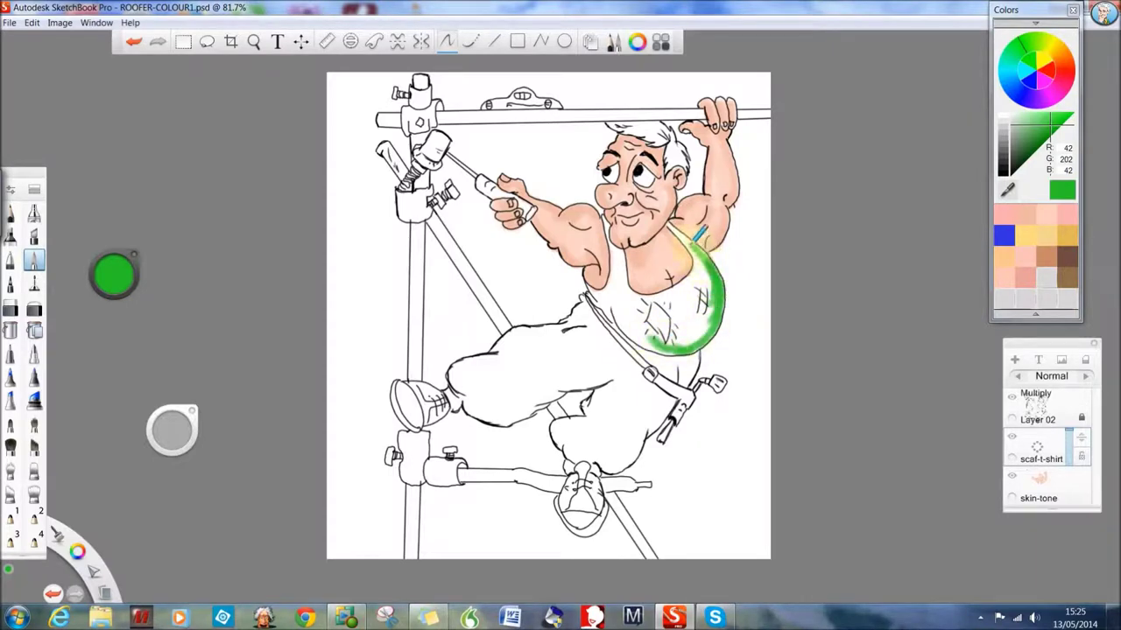
pyautogui.scroll(1, 263, 121)
pyautogui.scroll(2, 262, 121)
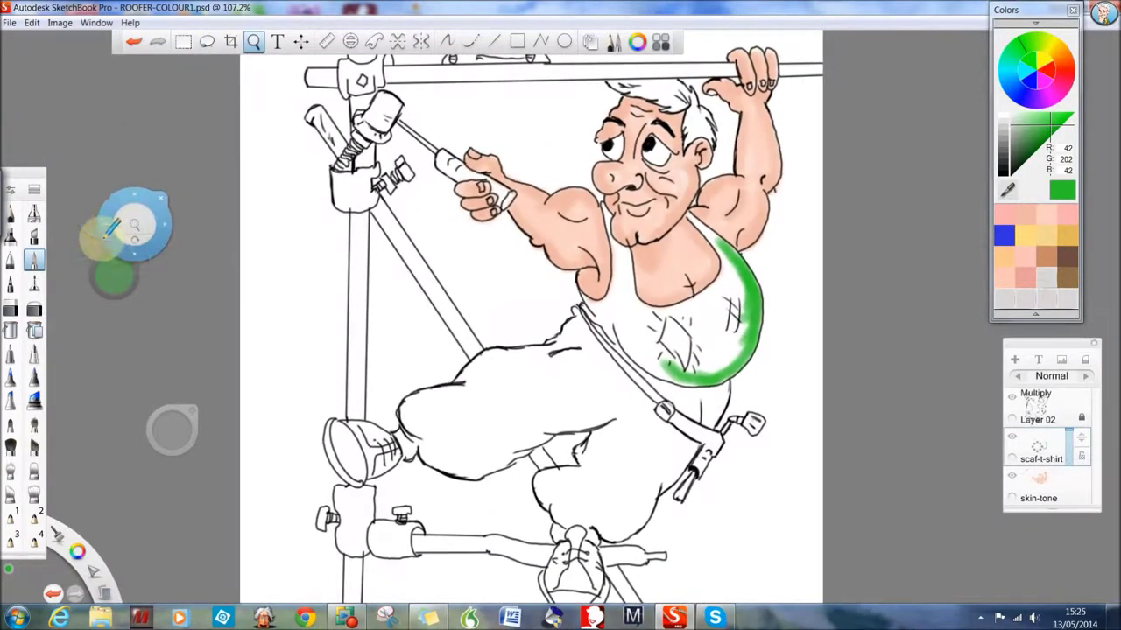
# Paint green down the vest's left side and strap, zoomed in on the upper body
pyautogui.moveTo(624, 250)
pyautogui.mouseDown()
pyautogui.moveTo(617, 302)
pyautogui.moveTo(647, 315)
pyautogui.moveTo(596, 341)
pyautogui.moveTo(605, 292)
pyautogui.moveTo(595, 317)
pyautogui.mouseUp()
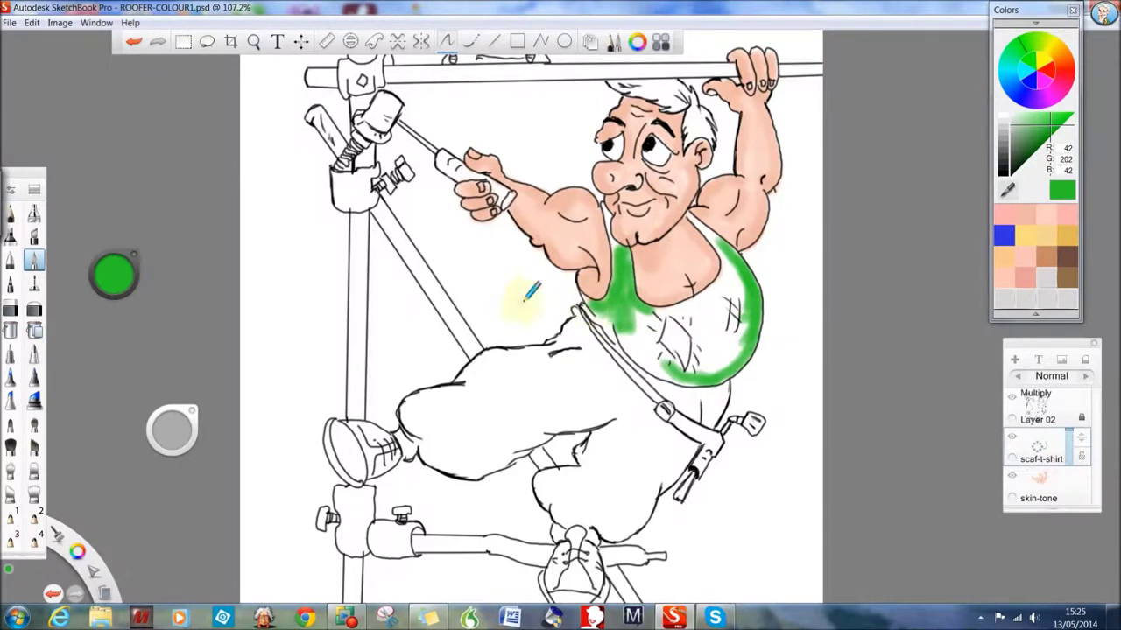
pyautogui.moveTo(172, 429); pyautogui.dragTo(150, 429)
pyautogui.moveTo(590, 295); pyautogui.dragTo(624, 326)
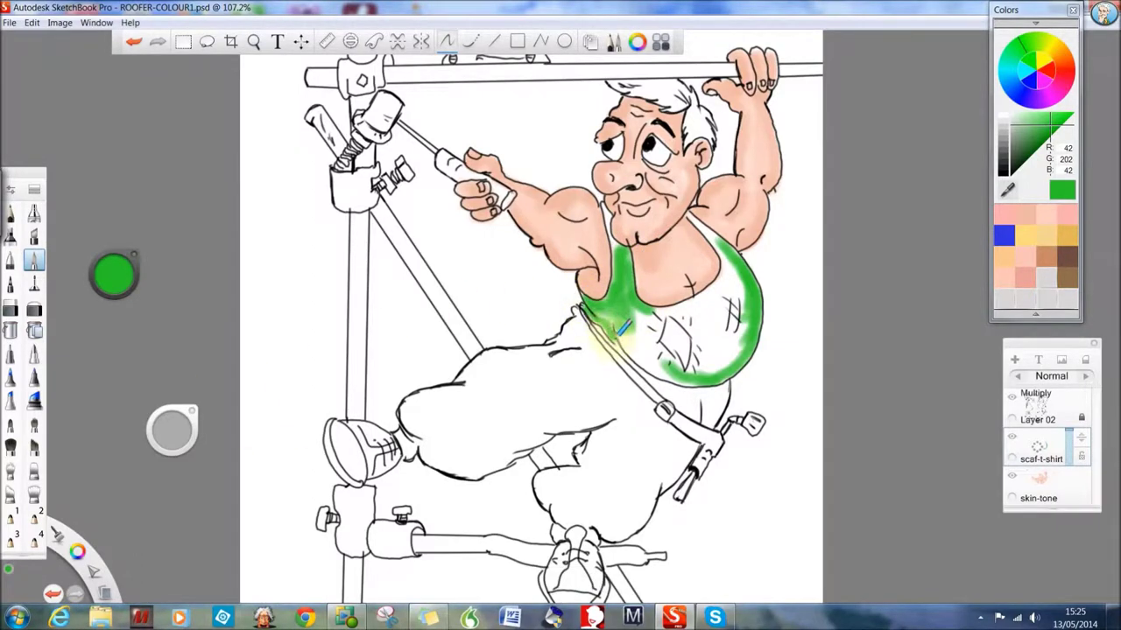
pyautogui.click(254, 41)
pyautogui.moveTo(260, 132)
pyautogui.mouseDown()
pyautogui.moveTo(306, 113)
pyautogui.moveTo(317, 146)
pyautogui.moveTo(85, 328)
pyautogui.mouseUp()
pyautogui.click(85, 328)
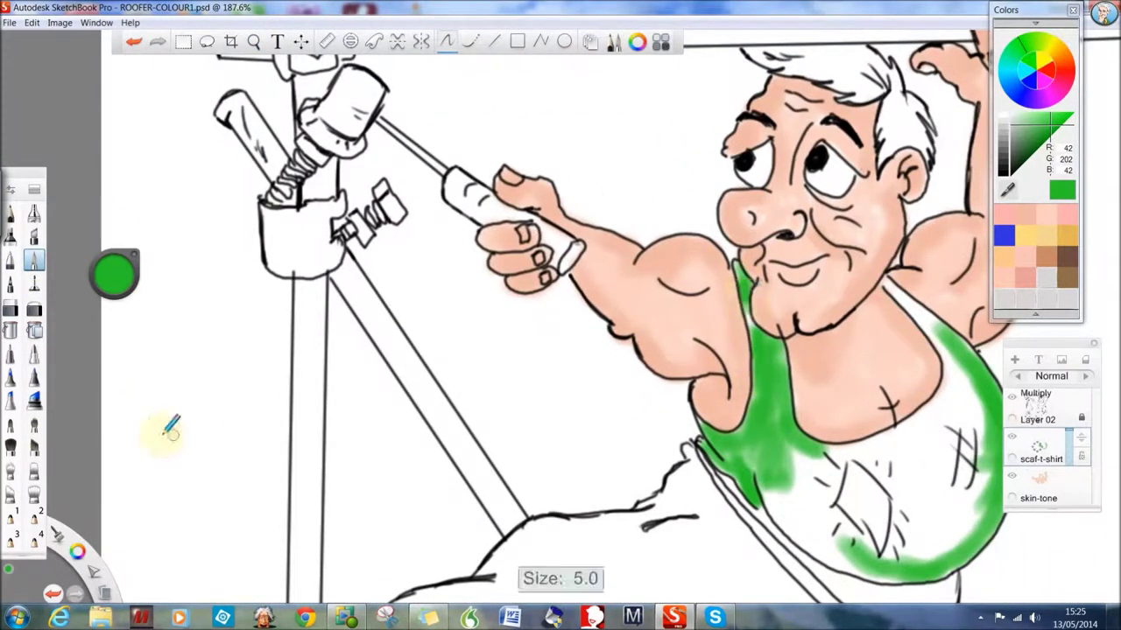
# Paint green over the straps and shirt around the white diamond patch
pyautogui.moveTo(173, 430); pyautogui.dragTo(166, 430)
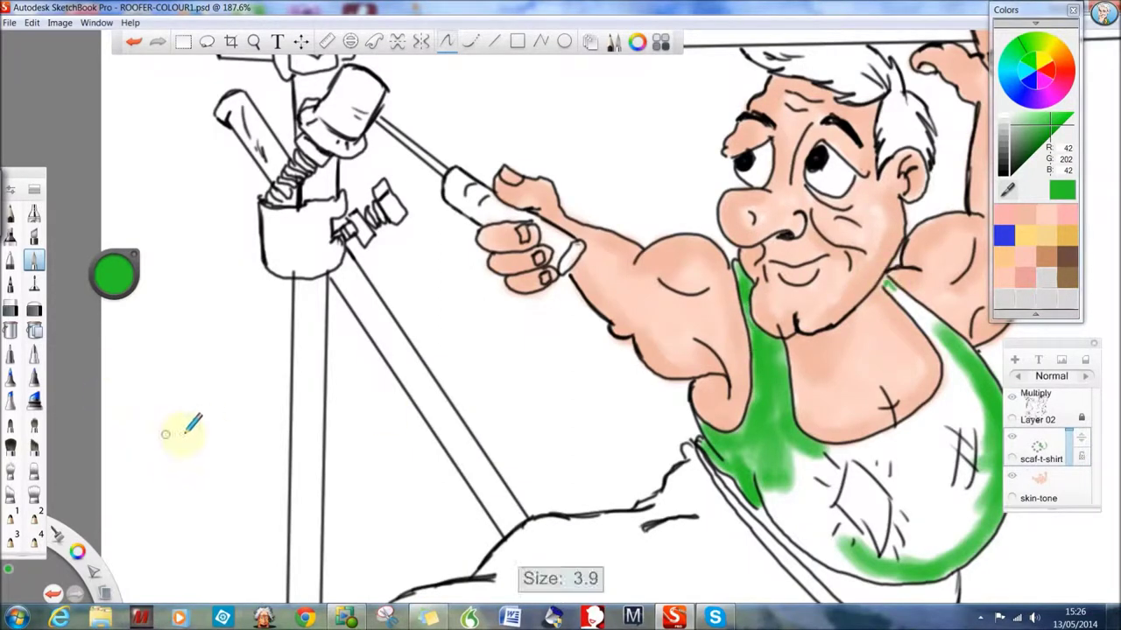
pyautogui.moveTo(935, 334)
pyautogui.mouseDown()
pyautogui.moveTo(893, 277)
pyautogui.moveTo(957, 363)
pyautogui.moveTo(945, 403)
pyautogui.mouseUp()
pyautogui.moveTo(902, 490)
pyautogui.mouseDown()
pyautogui.moveTo(884, 560)
pyautogui.moveTo(844, 569)
pyautogui.mouseUp()
pyautogui.moveTo(866, 516); pyautogui.dragTo(847, 464)
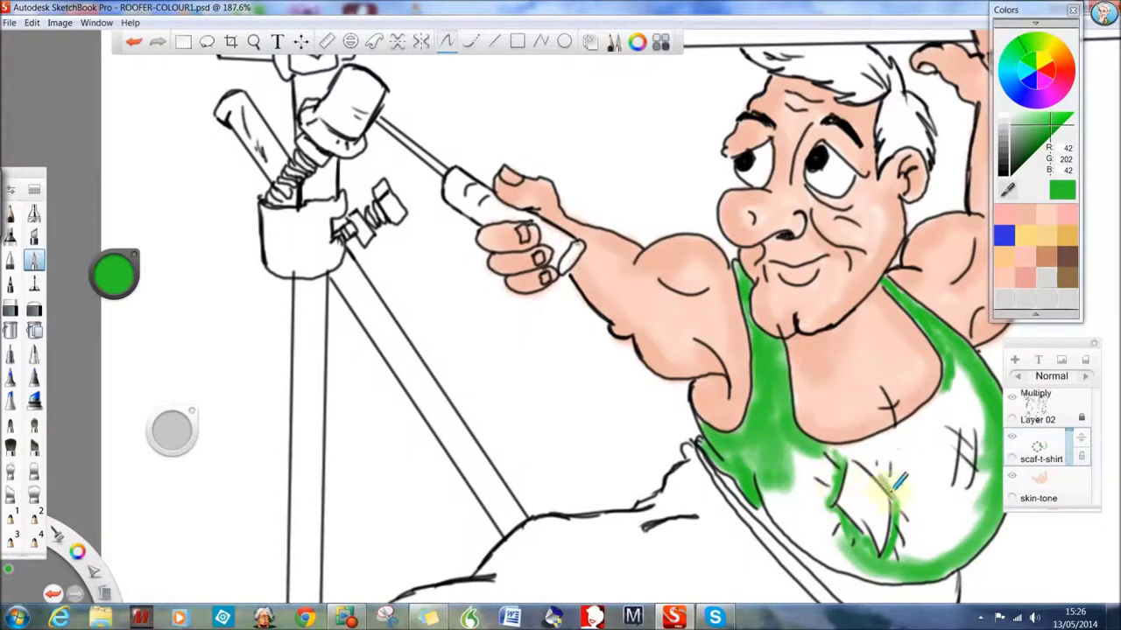
pyautogui.moveTo(173, 430); pyautogui.dragTo(167, 433)
pyautogui.moveTo(963, 377)
pyautogui.mouseDown()
pyautogui.moveTo(967, 507)
pyautogui.moveTo(928, 560)
pyautogui.moveTo(950, 506)
pyautogui.moveTo(963, 393)
pyautogui.moveTo(928, 406)
pyautogui.moveTo(937, 478)
pyautogui.moveTo(884, 438)
pyautogui.moveTo(844, 455)
pyautogui.moveTo(846, 437)
pyautogui.moveTo(911, 494)
pyautogui.moveTo(902, 560)
pyautogui.moveTo(840, 569)
pyautogui.moveTo(838, 504)
pyautogui.moveTo(879, 456)
pyautogui.moveTo(911, 517)
pyautogui.moveTo(950, 477)
pyautogui.moveTo(878, 445)
pyautogui.moveTo(766, 530)
pyautogui.moveTo(845, 560)
pyautogui.moveTo(788, 438)
pyautogui.mouseUp()
pyautogui.moveTo(965, 415)
pyautogui.mouseDown()
pyautogui.moveTo(967, 550)
pyautogui.moveTo(972, 525)
pyautogui.mouseUp()
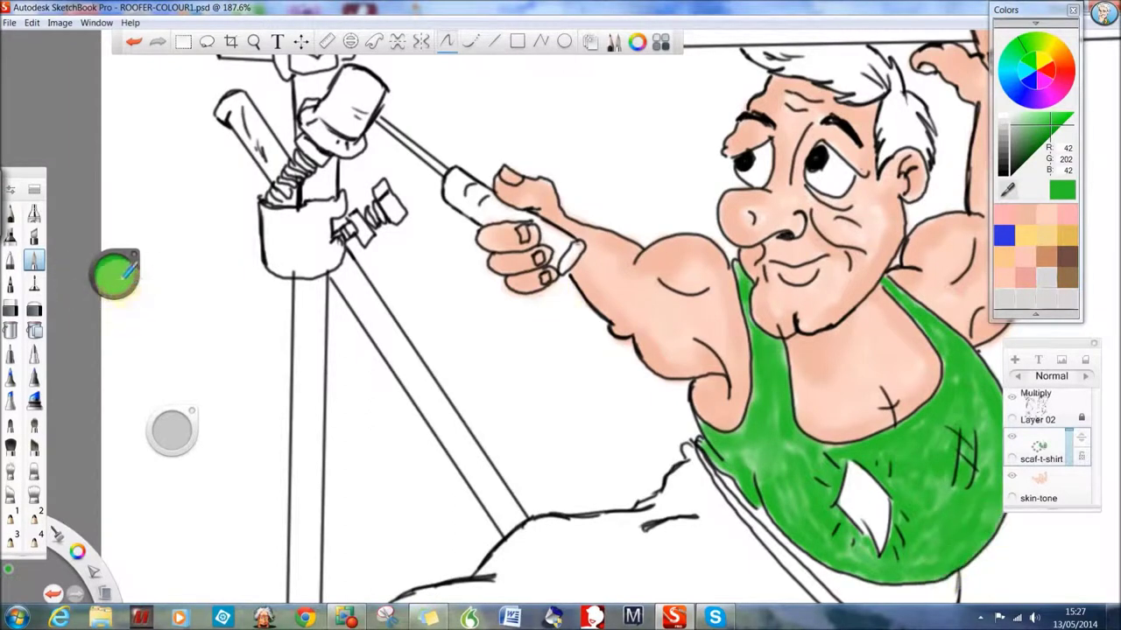
# Darken the green slightly and undo the last stroke
pyautogui.moveTo(142, 289); pyautogui.dragTo(119, 275)
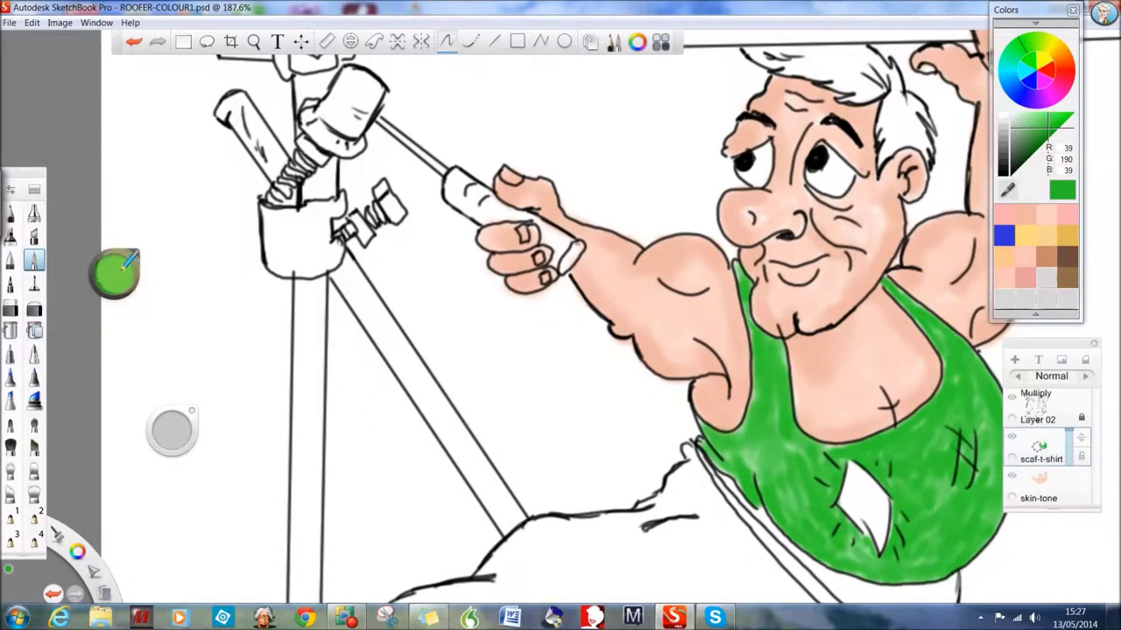
pyautogui.moveTo(123, 271); pyautogui.dragTo(113, 264)
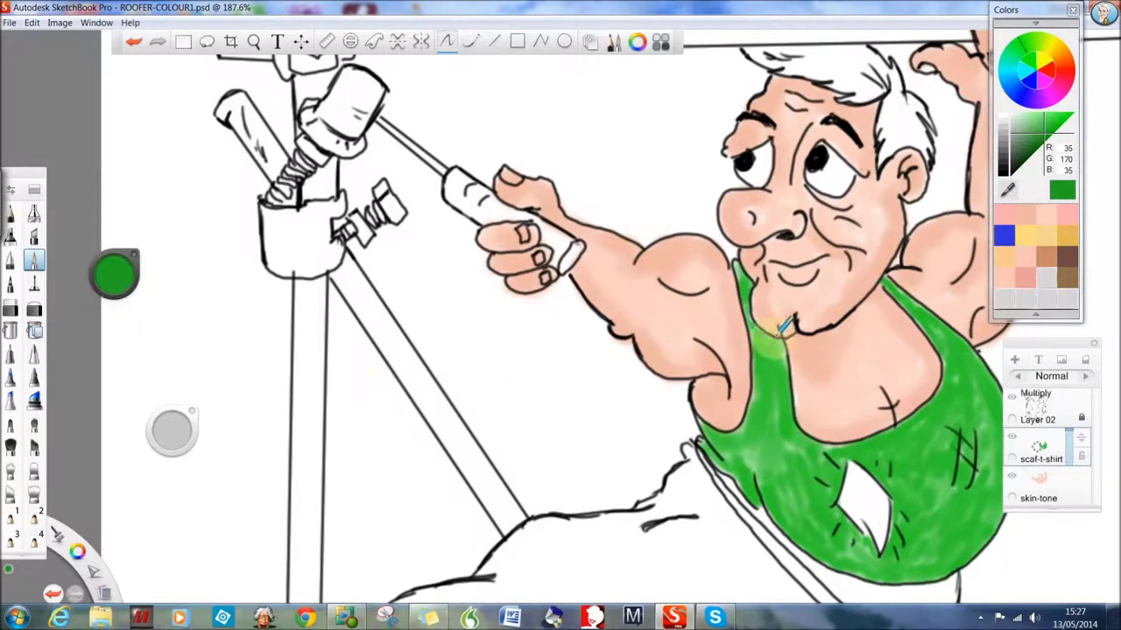
pyautogui.hotkey('ctrl', 'z')
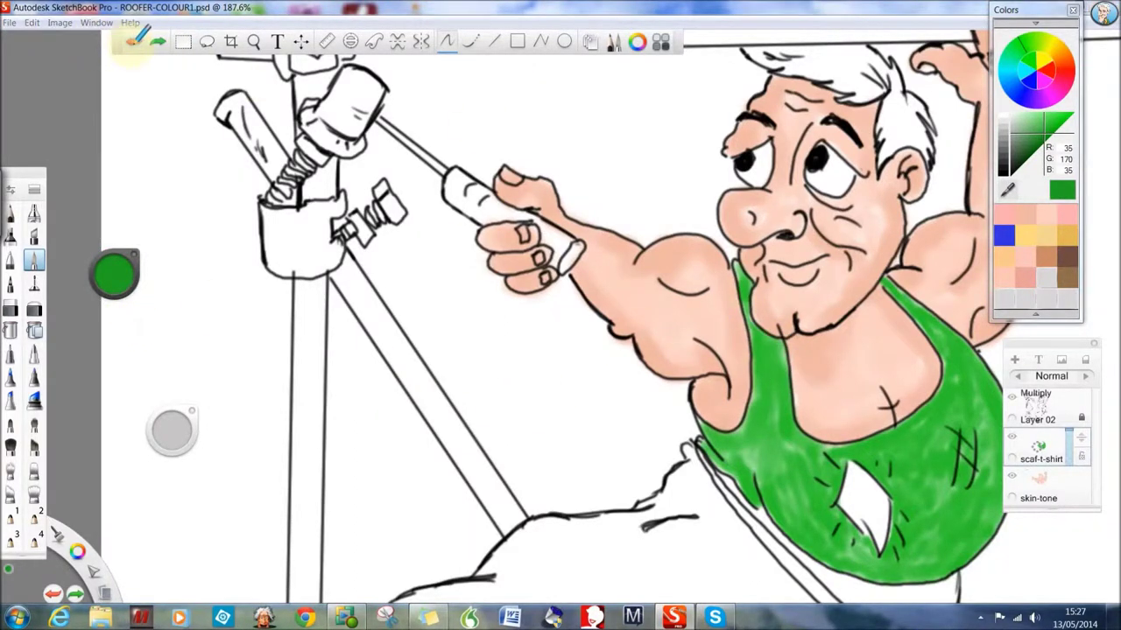
# In darker green, paint the strap edge to the armpit and touch up the vest's top edge
pyautogui.moveTo(119, 274); pyautogui.dragTo(113, 270)
pyautogui.moveTo(762, 326)
pyautogui.mouseDown()
pyautogui.moveTo(740, 254)
pyautogui.moveTo(751, 315)
pyautogui.moveTo(724, 431)
pyautogui.moveTo(705, 451)
pyautogui.moveTo(736, 477)
pyautogui.moveTo(744, 507)
pyautogui.moveTo(748, 427)
pyautogui.mouseUp()
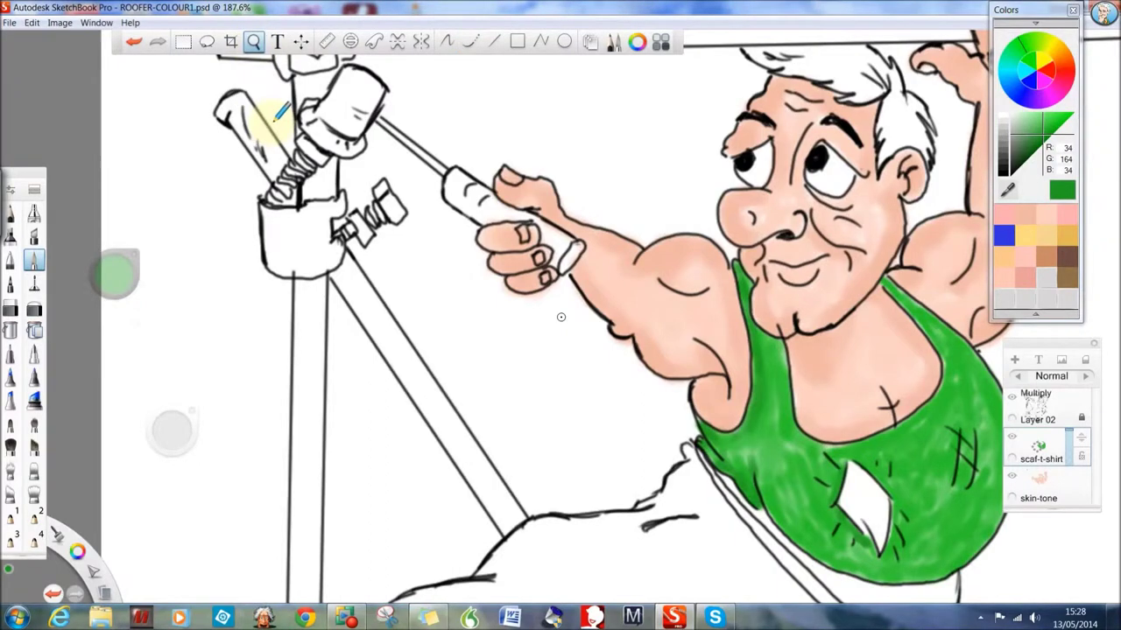
pyautogui.moveTo(271, 97)
pyautogui.mouseDown()
pyautogui.moveTo(488, 308)
pyautogui.moveTo(458, 442)
pyautogui.moveTo(221, 278)
pyautogui.moveTo(75, 253)
pyautogui.mouseUp()
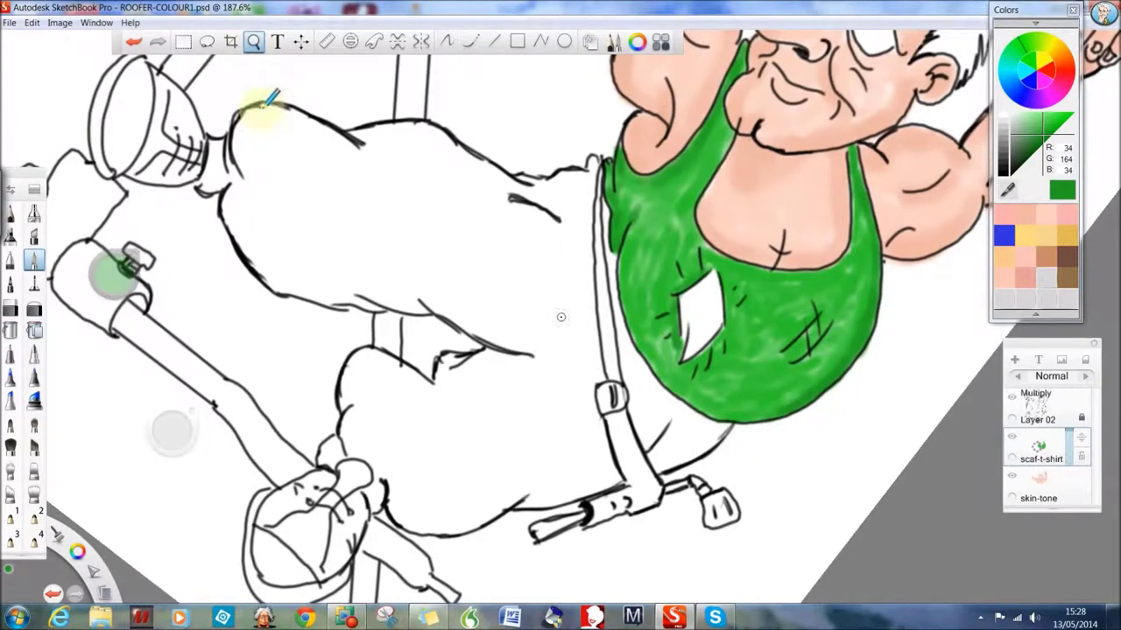
pyautogui.moveTo(263, 106); pyautogui.dragTo(535, 87)
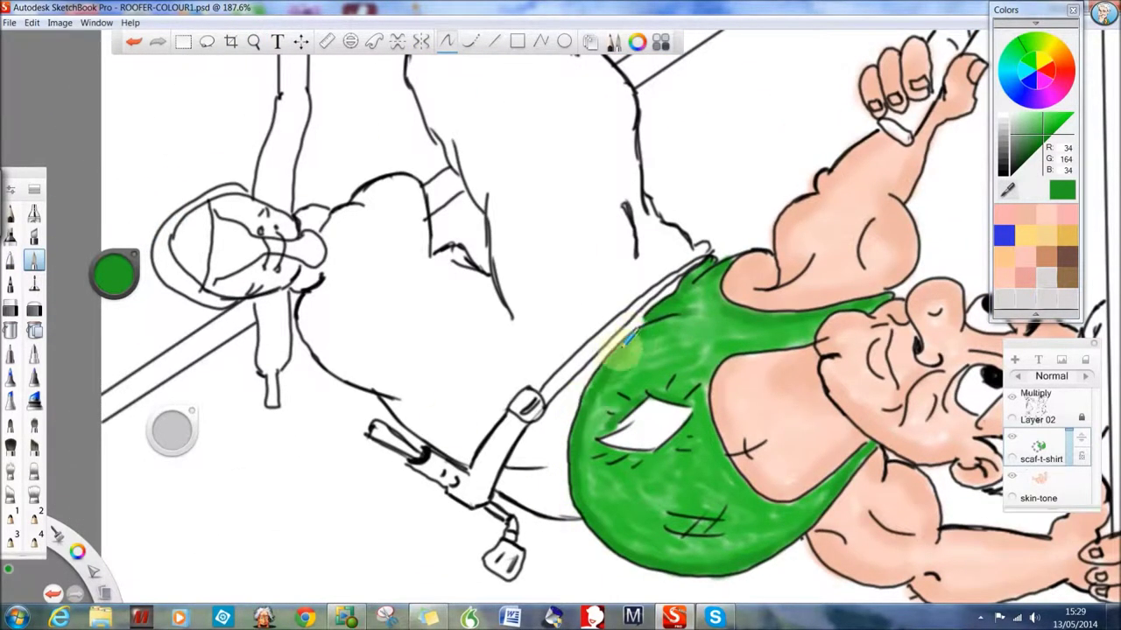
pyautogui.moveTo(683, 303); pyautogui.dragTo(707, 283)
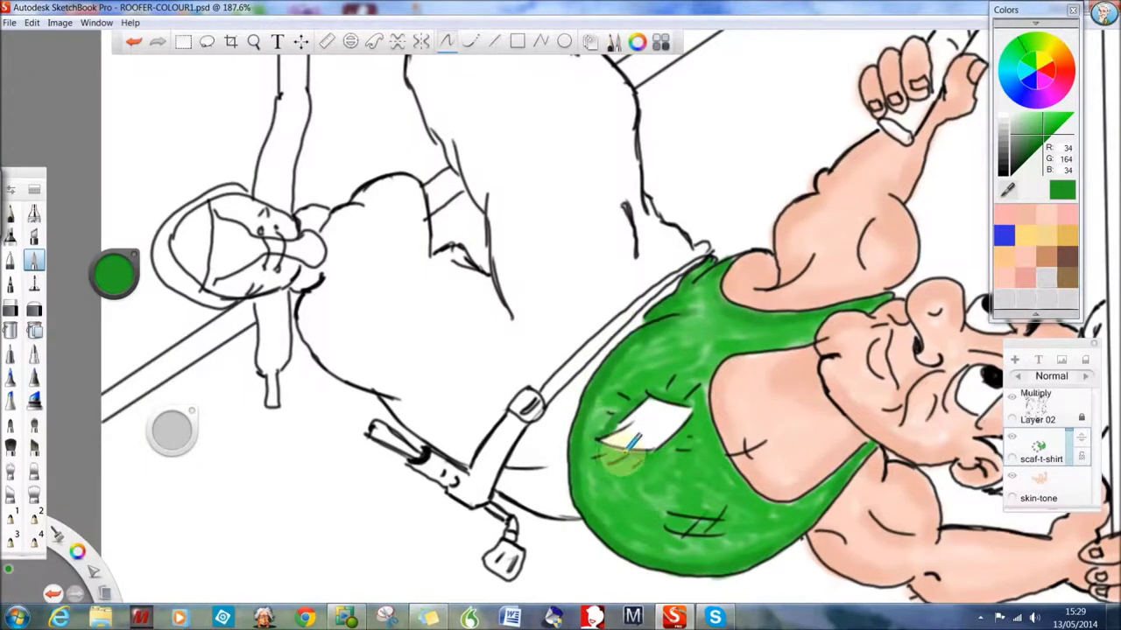
# Soften the green paint across the shirt with a small Blur brush
pyautogui.click(194, 297)
pyautogui.click(263, 284)
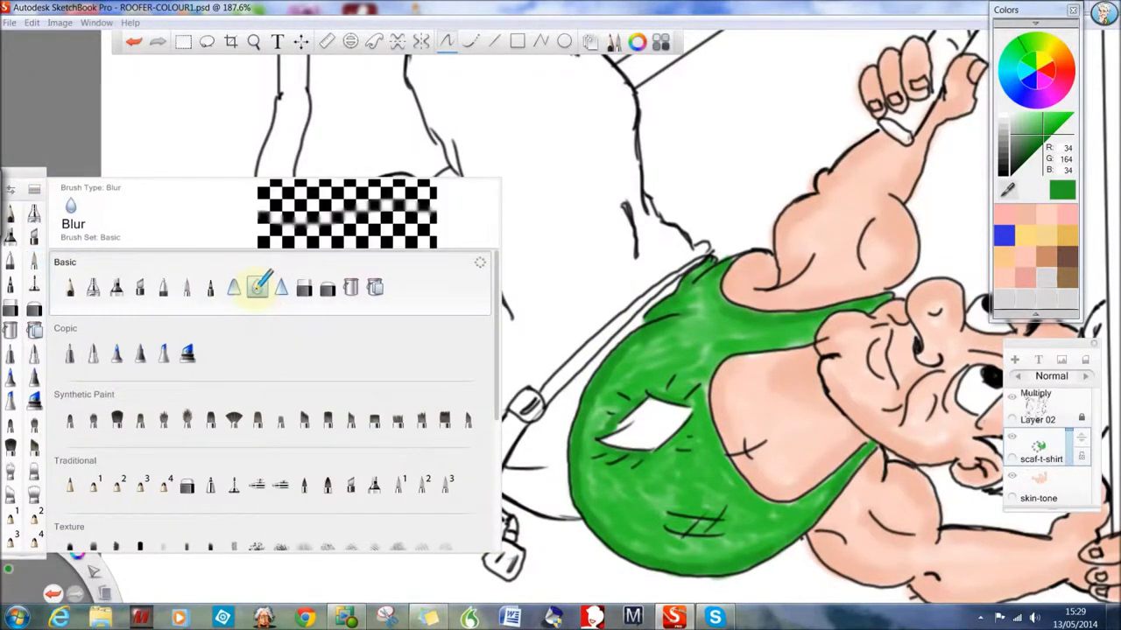
pyautogui.moveTo(171, 429); pyautogui.dragTo(130, 435)
pyautogui.moveTo(814, 322)
pyautogui.mouseDown()
pyautogui.moveTo(649, 332)
pyautogui.moveTo(696, 383)
pyautogui.moveTo(650, 386)
pyautogui.moveTo(641, 336)
pyautogui.moveTo(580, 488)
pyautogui.moveTo(627, 531)
pyautogui.moveTo(775, 521)
pyautogui.moveTo(865, 453)
pyautogui.moveTo(823, 494)
pyautogui.moveTo(675, 555)
pyautogui.moveTo(638, 537)
pyautogui.moveTo(663, 494)
pyautogui.mouseUp()
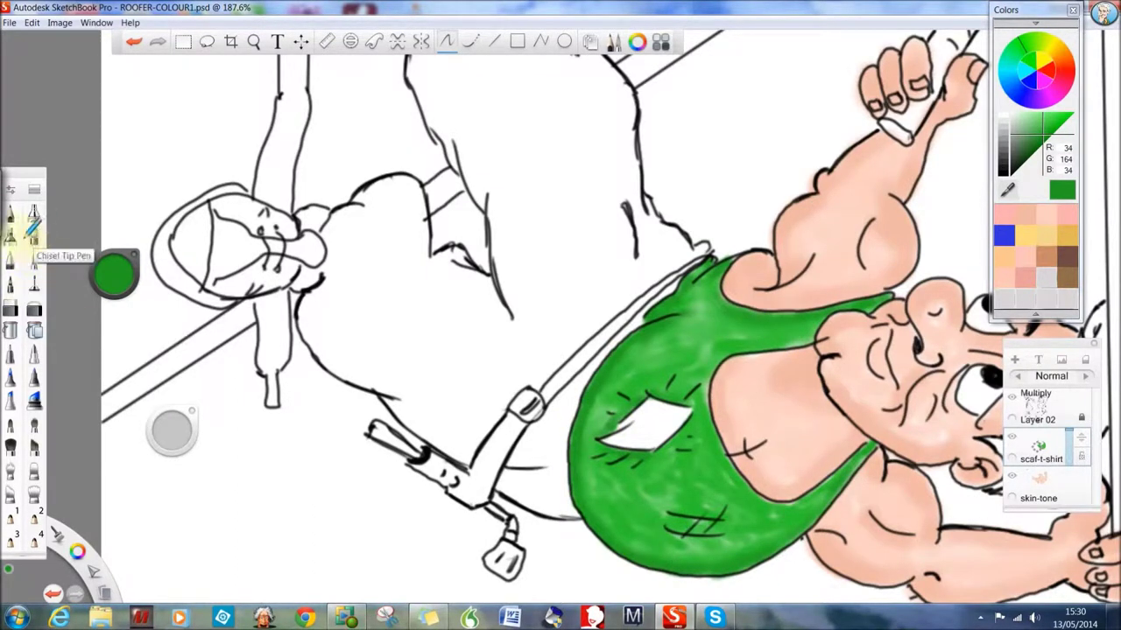
# Touch up green on the vest's top, left, bottom and right edges, then zoom out
pyautogui.click(10, 237)
pyautogui.moveTo(738, 246)
pyautogui.mouseDown()
pyautogui.moveTo(692, 271)
pyautogui.moveTo(693, 293)
pyautogui.mouseUp()
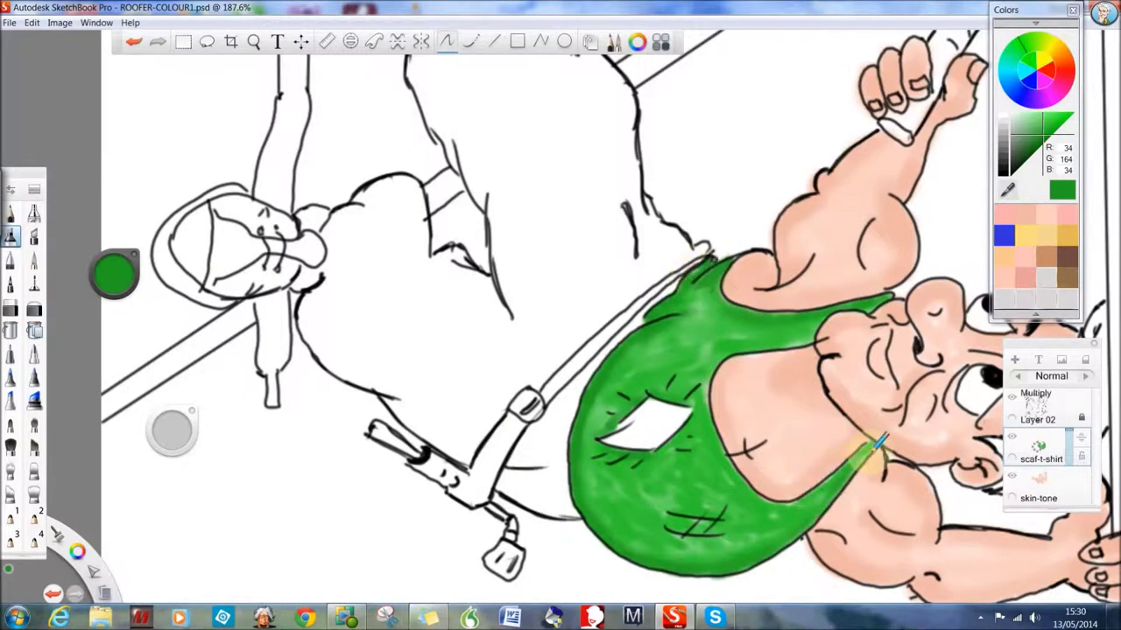
pyautogui.moveTo(716, 461)
pyautogui.mouseDown()
pyautogui.moveTo(583, 513)
pyautogui.moveTo(671, 555)
pyautogui.moveTo(712, 555)
pyautogui.mouseUp()
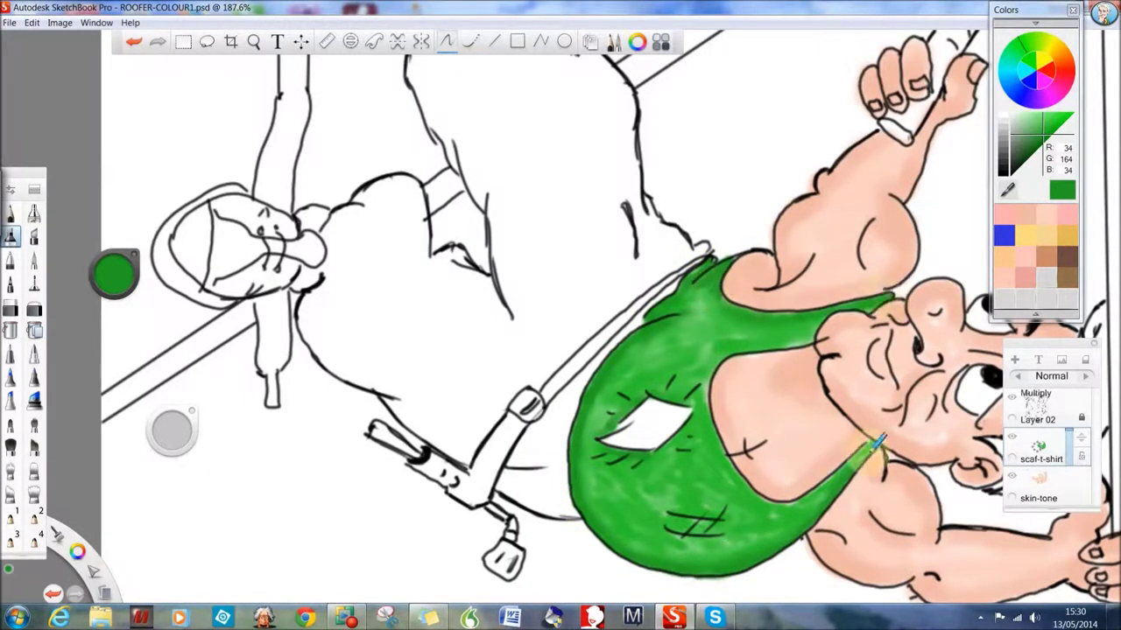
pyautogui.moveTo(873, 435); pyautogui.dragTo(803, 519)
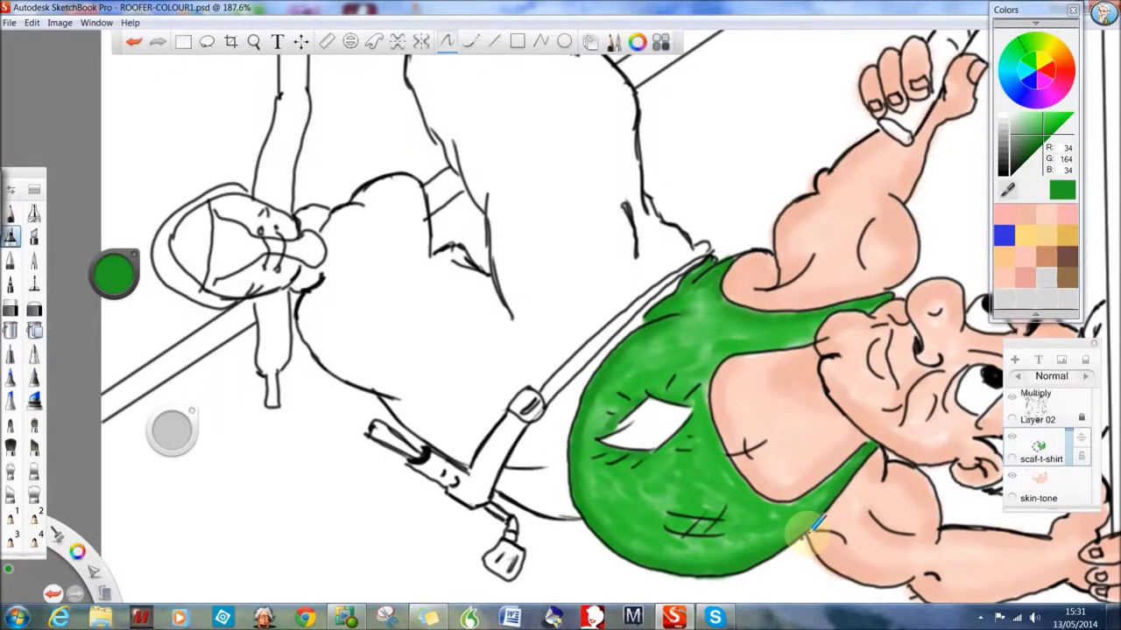
pyautogui.moveTo(280, 200)
pyautogui.mouseDown()
pyautogui.moveTo(497, 372)
pyautogui.moveTo(84, 319)
pyautogui.mouseUp()
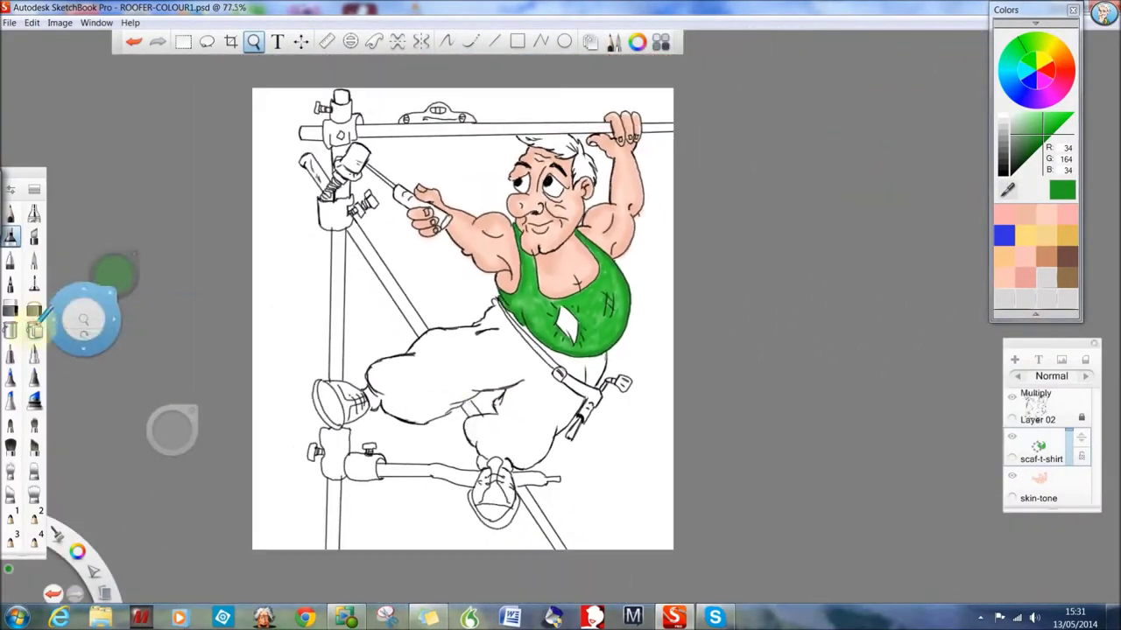
# Paint the top bar, left pole, diagonal brace and lower bar light grey
pyautogui.click(34, 329)
pyautogui.click(1002, 123)
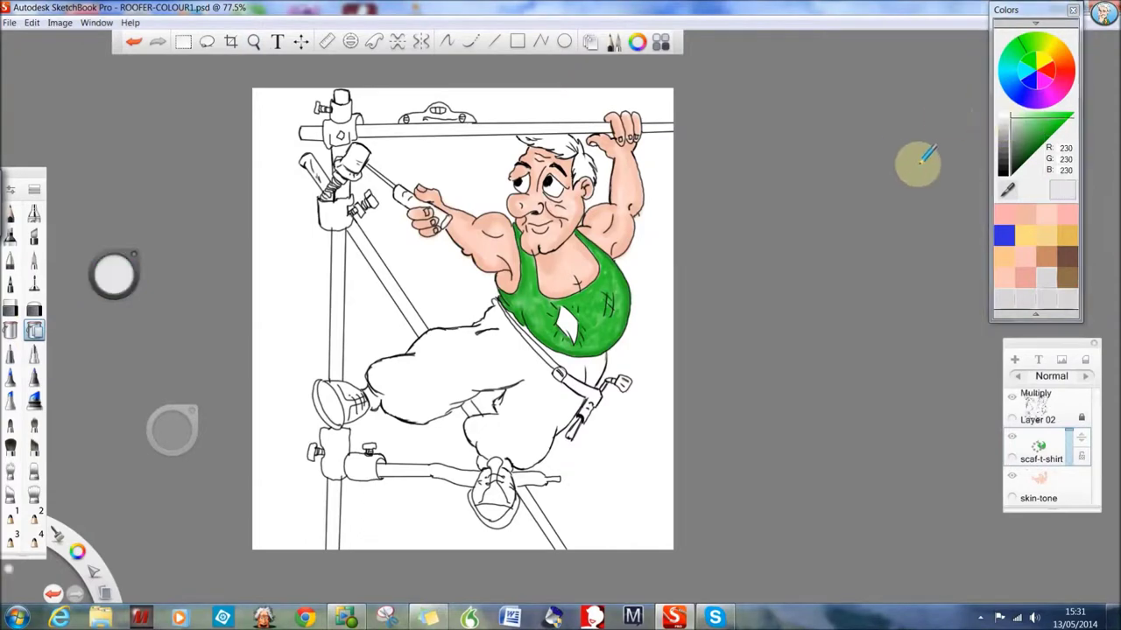
pyautogui.moveTo(409, 127); pyautogui.dragTo(318, 131)
pyautogui.moveTo(337, 376)
pyautogui.mouseDown()
pyautogui.moveTo(331, 238)
pyautogui.moveTo(420, 328)
pyautogui.mouseUp()
pyautogui.moveTo(527, 487)
pyautogui.mouseDown()
pyautogui.moveTo(438, 471)
pyautogui.moveTo(510, 528)
pyautogui.mouseUp()
# Finish the scaffolding in slightly darker grey with an enlarged marker brush
pyautogui.click(1004, 140)
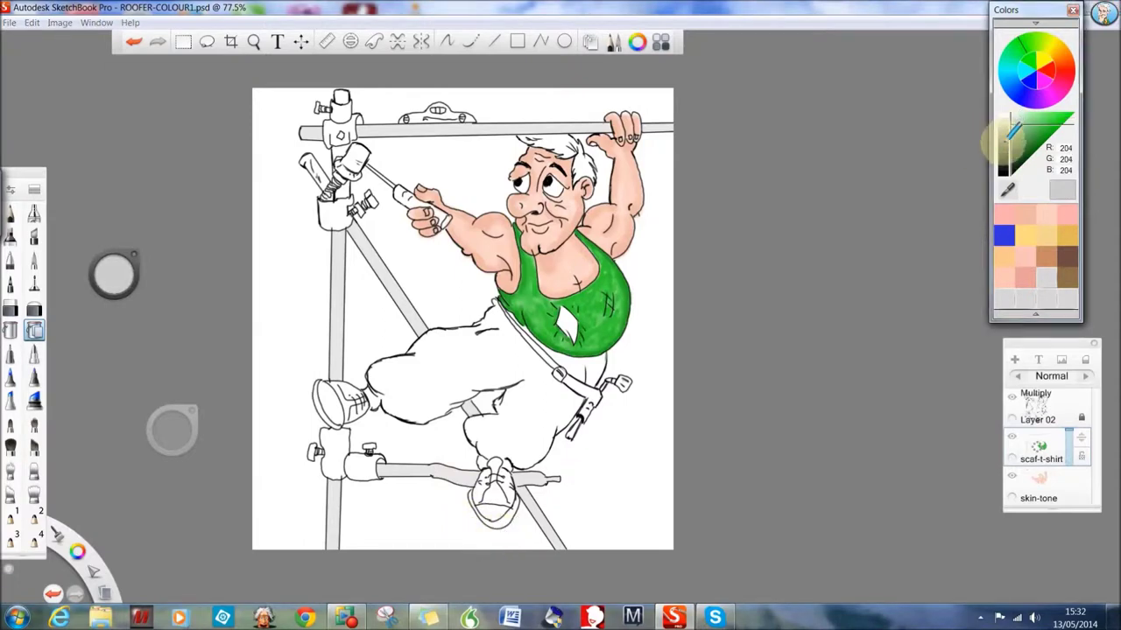
pyautogui.click(11, 237)
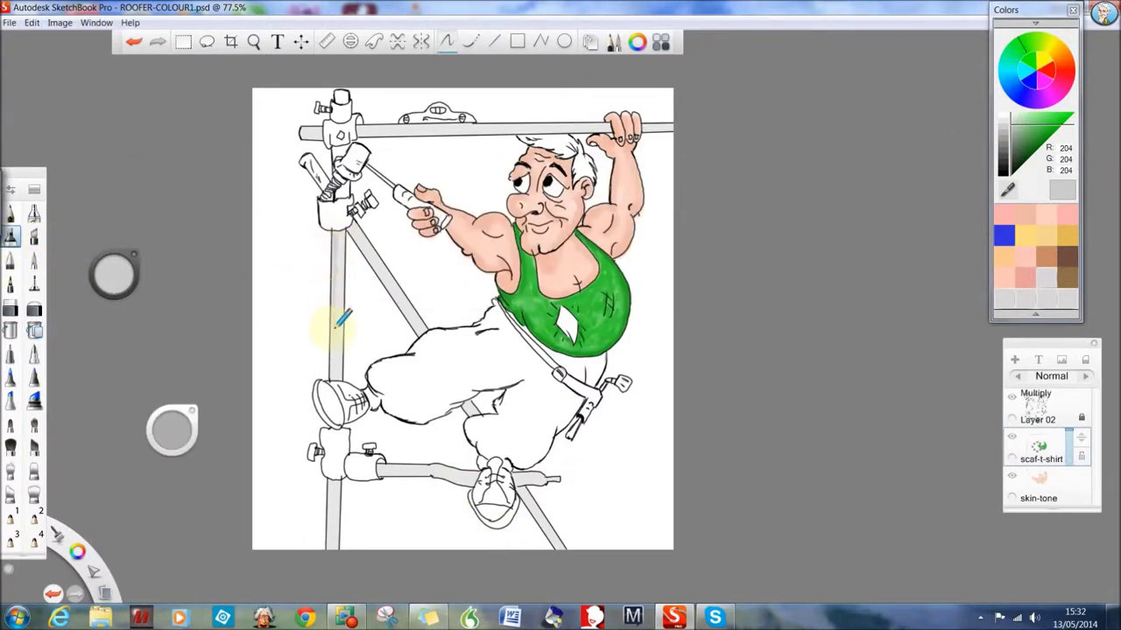
pyautogui.moveTo(250, 88); pyautogui.dragTo(289, 105)
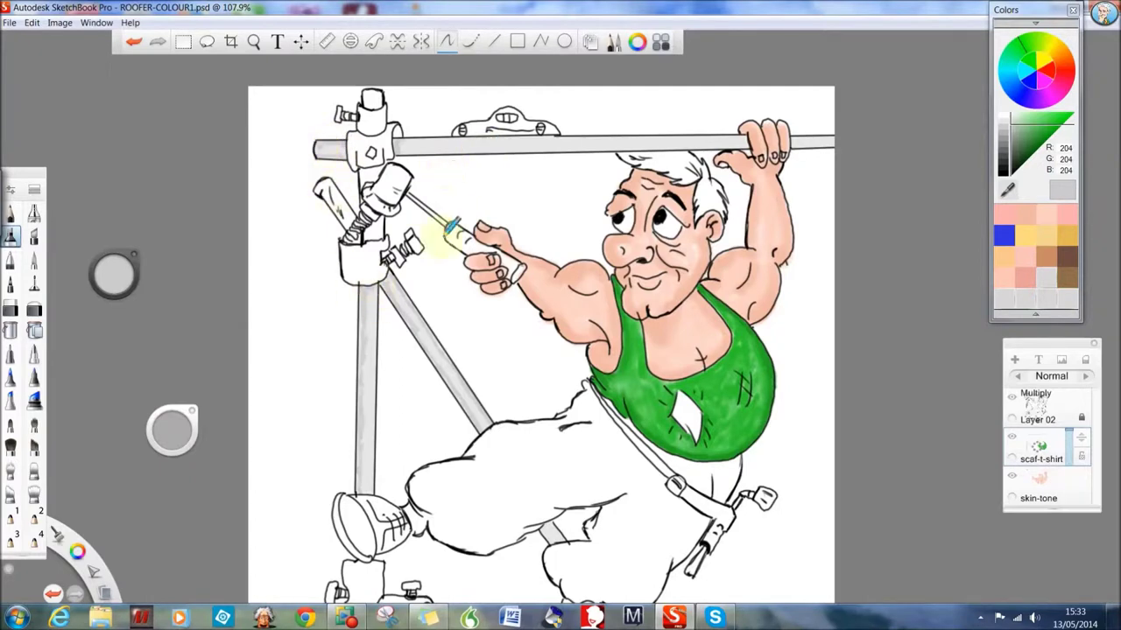
pyautogui.moveTo(172, 429); pyautogui.dragTo(193, 420)
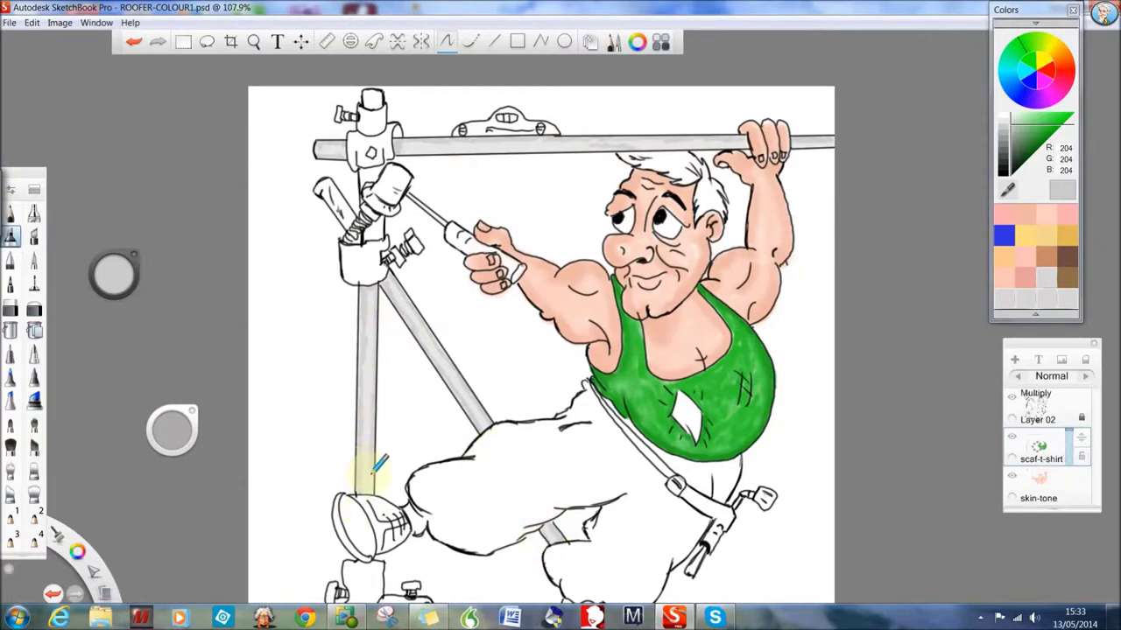
pyautogui.click(254, 41)
pyautogui.moveTo(250, 62); pyautogui.dragTo(210, 100)
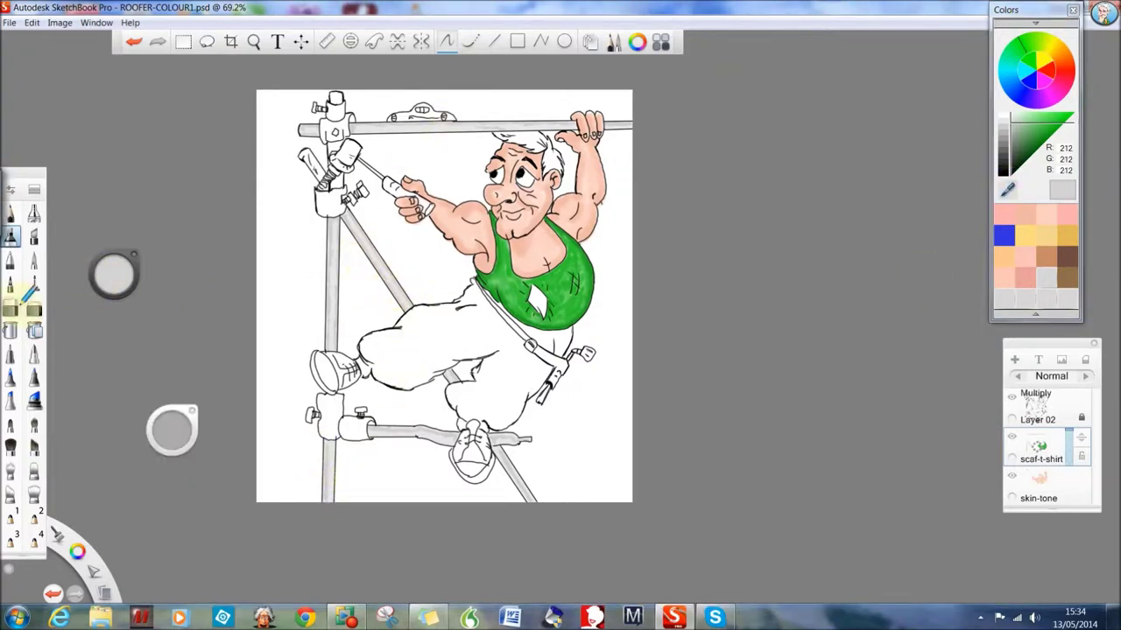
pyautogui.click(34, 330)
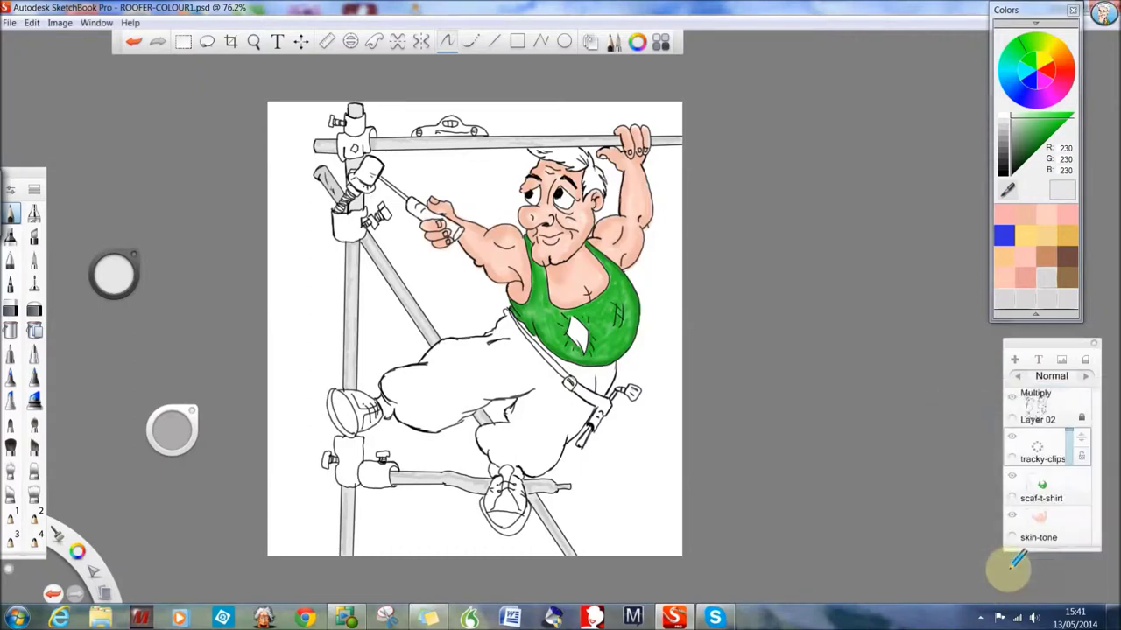
# Create the tracky-clips layer and choose a slightly lightened blue
pyautogui.click(1017, 568)
pyautogui.click(1019, 86)
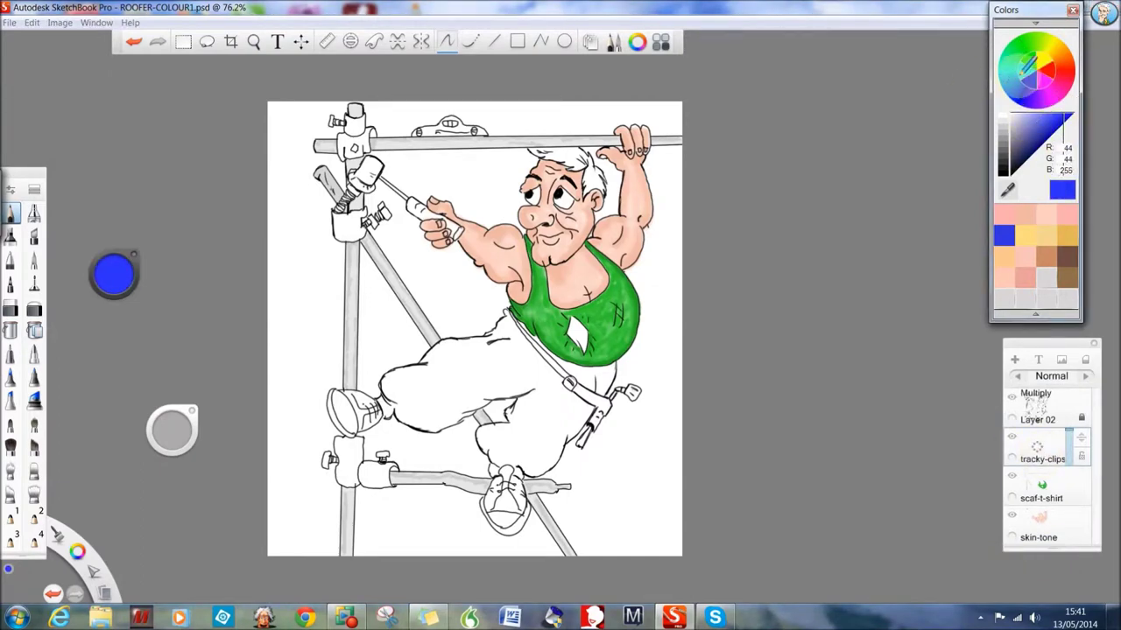
pyautogui.moveTo(1063, 109); pyautogui.dragTo(1058, 112)
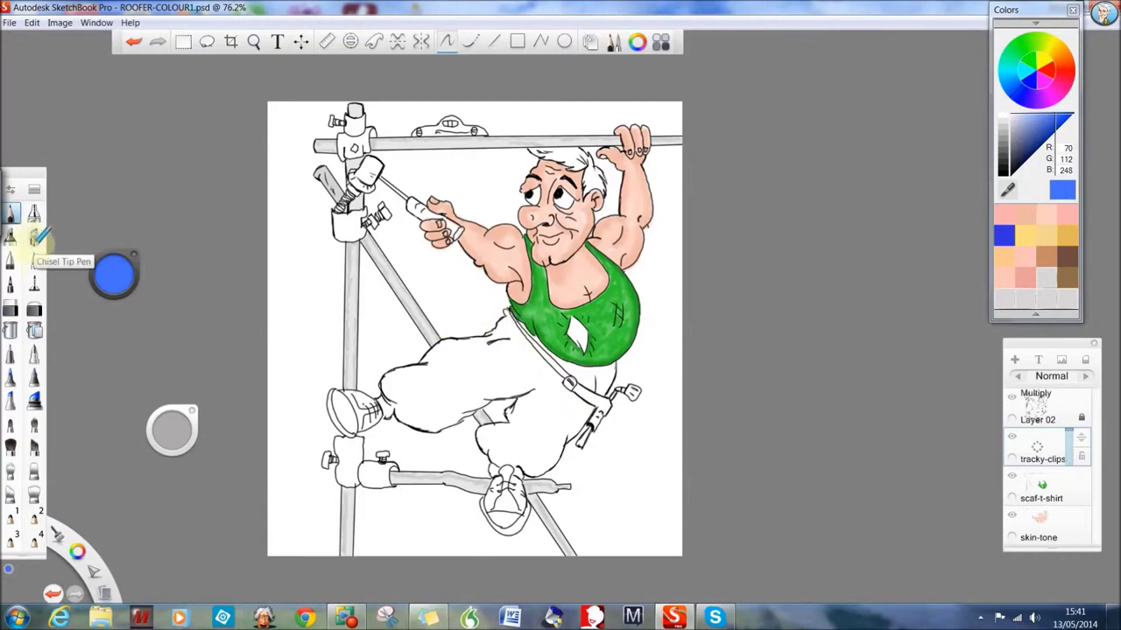
pyautogui.click(1061, 105)
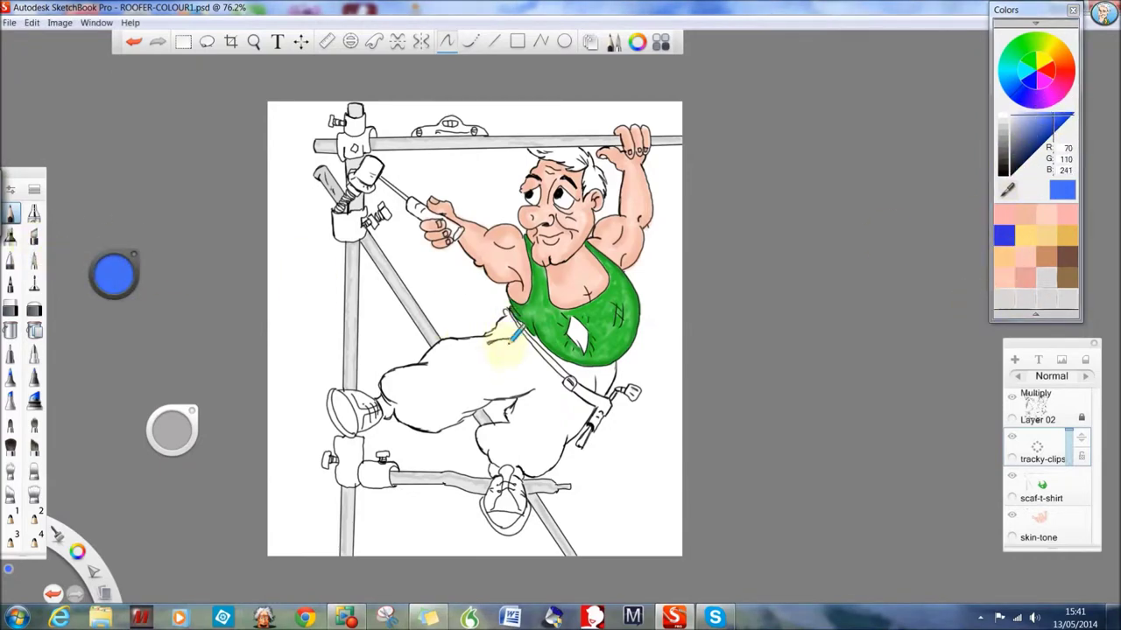
# Try brushing blue along the belt at size 9.4, then undo it
pyautogui.click(133, 41)
pyautogui.click(34, 259)
pyautogui.moveTo(173, 429); pyautogui.dragTo(182, 431)
pyautogui.moveTo(525, 333)
pyautogui.mouseDown()
pyautogui.moveTo(562, 372)
pyautogui.moveTo(539, 398)
pyautogui.mouseUp()
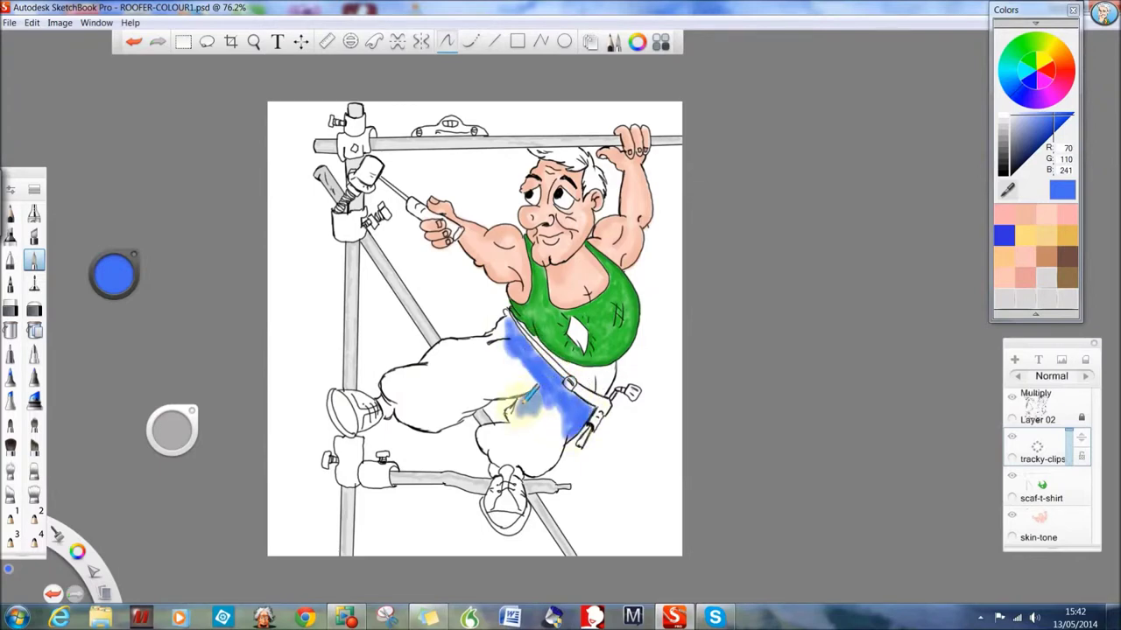
pyautogui.click(134, 41)
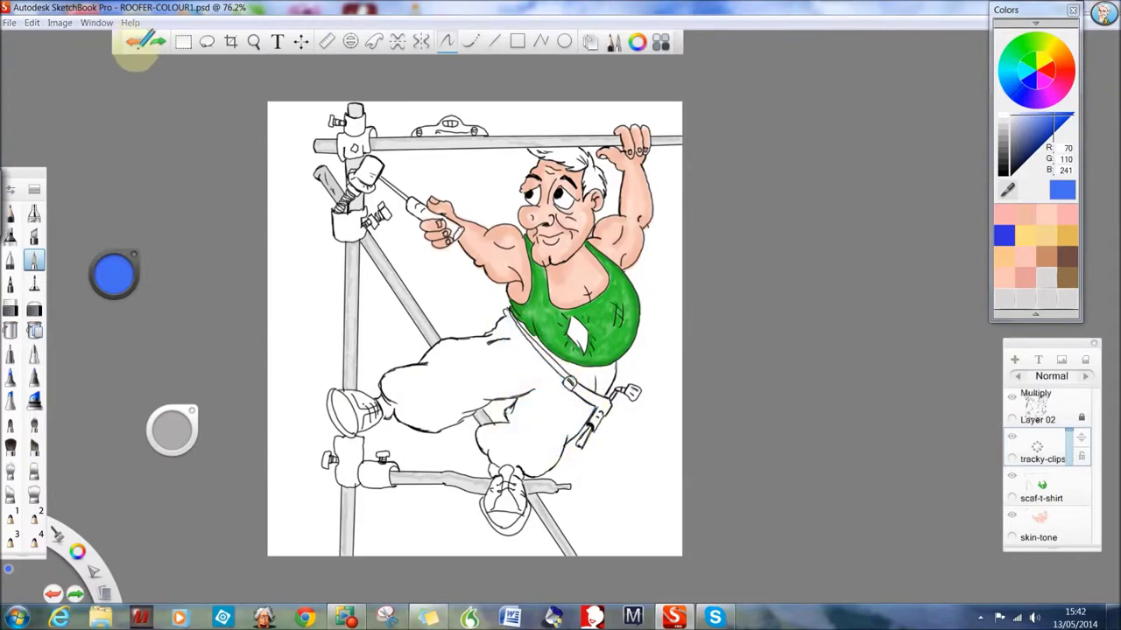
# Flood-fill the trousers and right-hip strip blue, then add darker blue shading
pyautogui.click(35, 325)
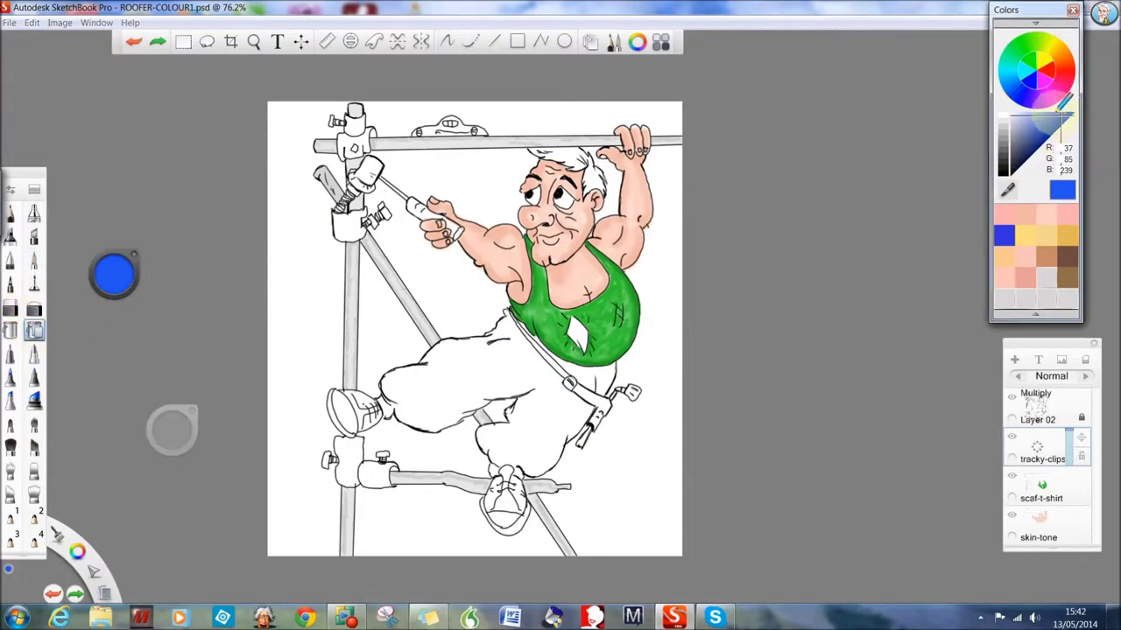
pyautogui.click(497, 378)
pyautogui.click(604, 380)
pyautogui.click(33, 260)
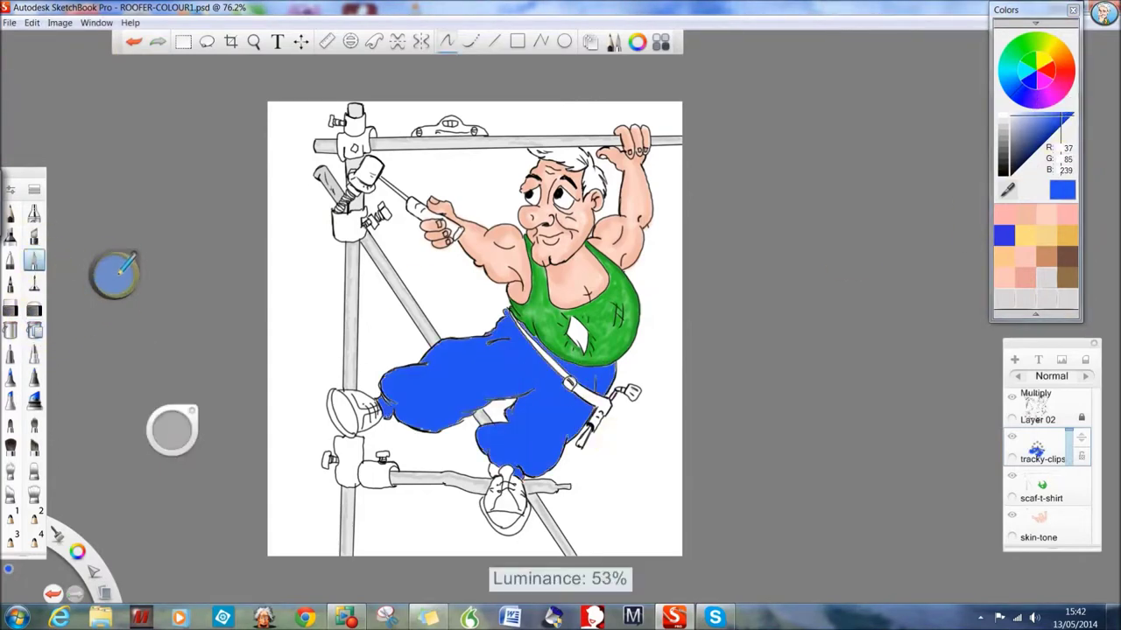
pyautogui.moveTo(113, 274); pyautogui.dragTo(114, 282)
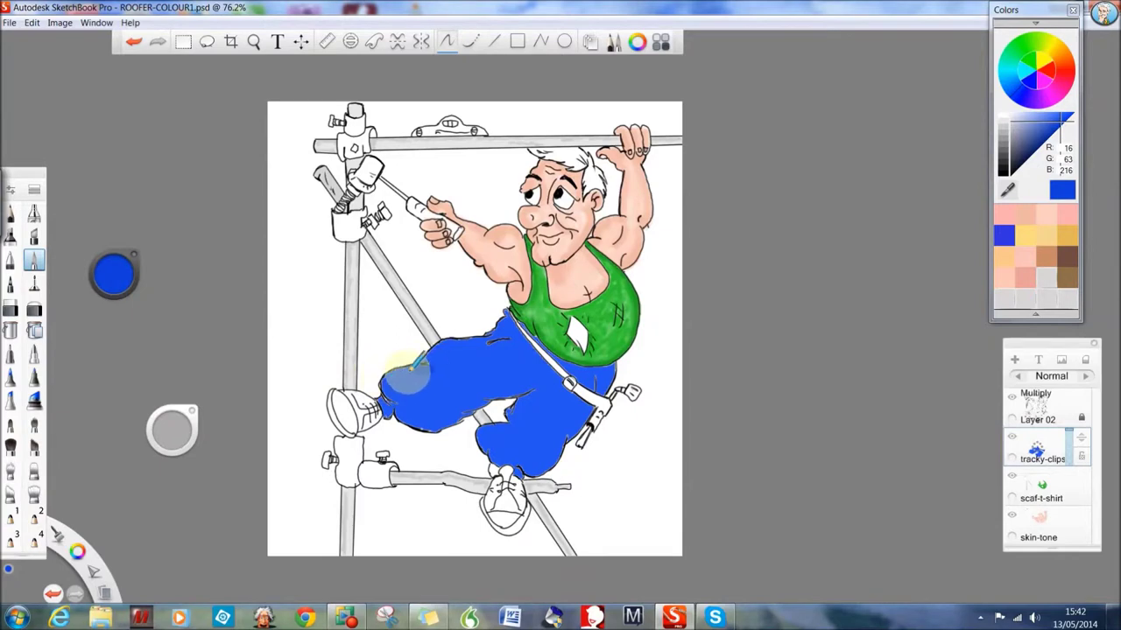
pyautogui.moveTo(398, 376)
pyautogui.mouseDown()
pyautogui.moveTo(367, 408)
pyautogui.moveTo(503, 319)
pyautogui.moveTo(486, 393)
pyautogui.mouseUp()
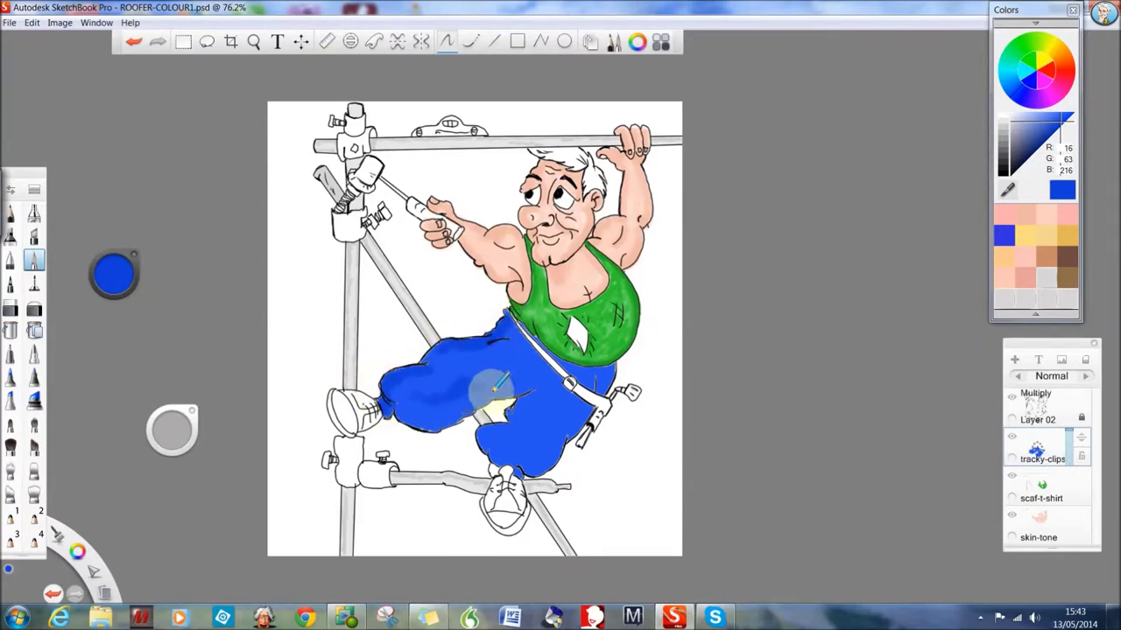
pyautogui.press('space')
pyautogui.moveTo(260, 125)
pyautogui.mouseDown()
pyautogui.moveTo(254, 398)
pyautogui.moveTo(325, 462)
pyautogui.moveTo(374, 430)
pyautogui.mouseUp()
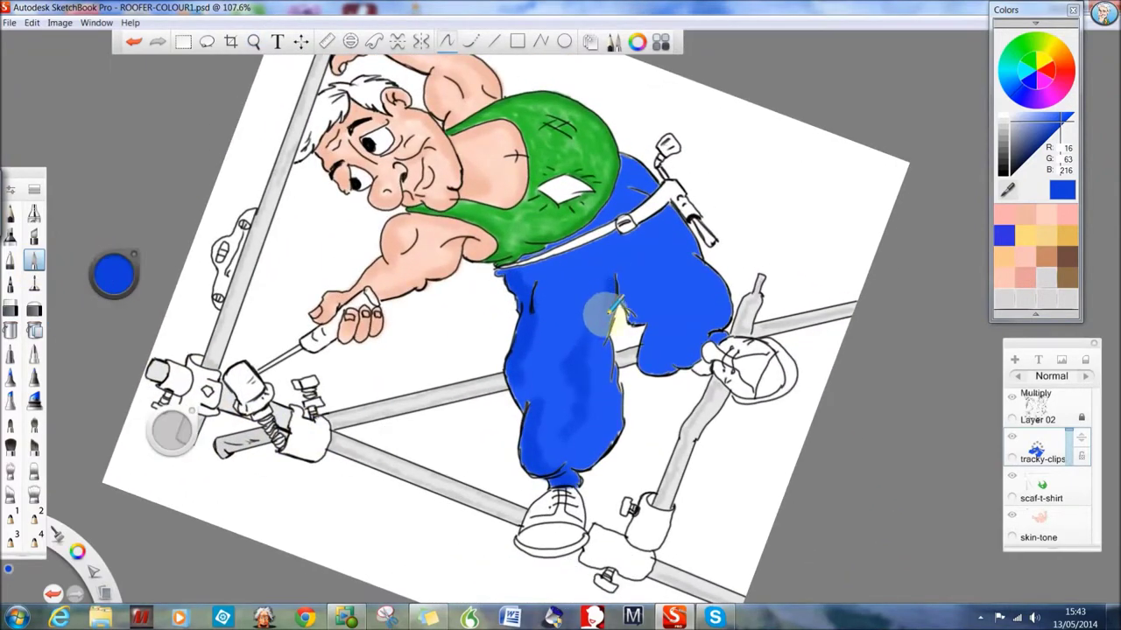
# Fill the gap between the trouser legs and touch up blue at brush size 7.9
pyautogui.moveTo(614, 312); pyautogui.dragTo(579, 473)
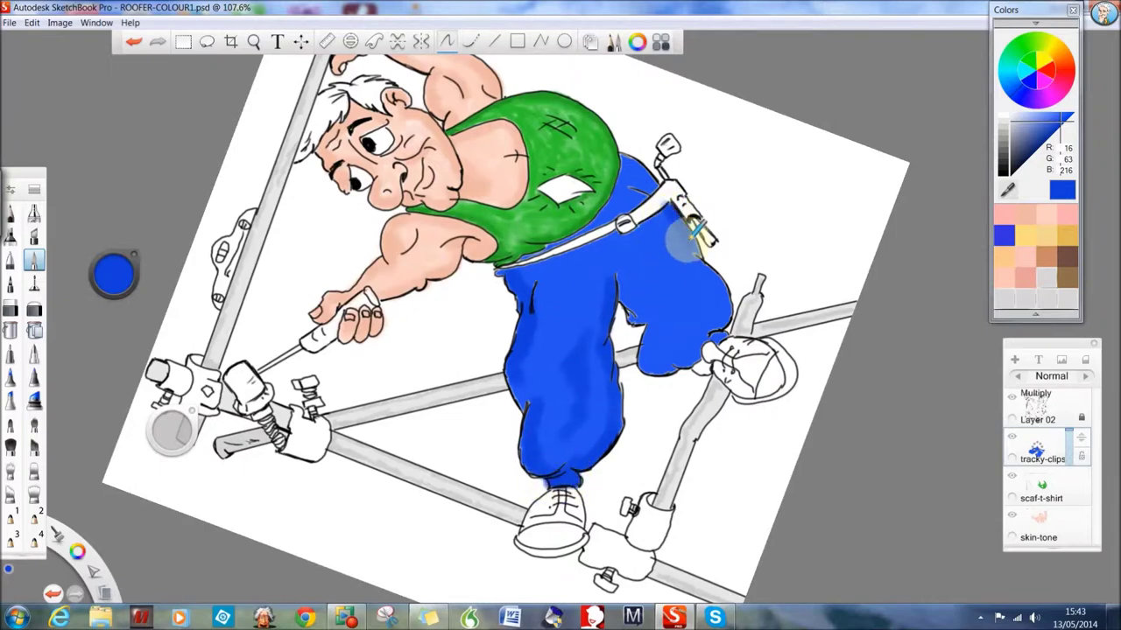
pyautogui.click(133, 41)
pyautogui.moveTo(171, 429); pyautogui.dragTo(155, 425)
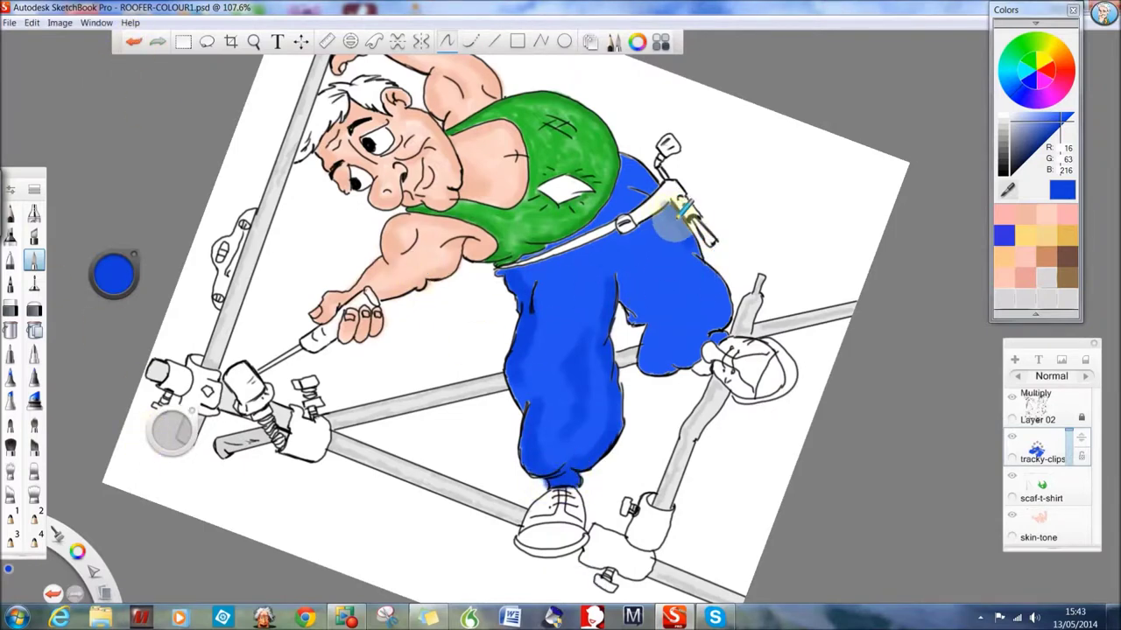
pyautogui.moveTo(675, 220)
pyautogui.mouseDown()
pyautogui.moveTo(727, 307)
pyautogui.moveTo(670, 346)
pyautogui.moveTo(635, 312)
pyautogui.moveTo(620, 275)
pyautogui.mouseUp()
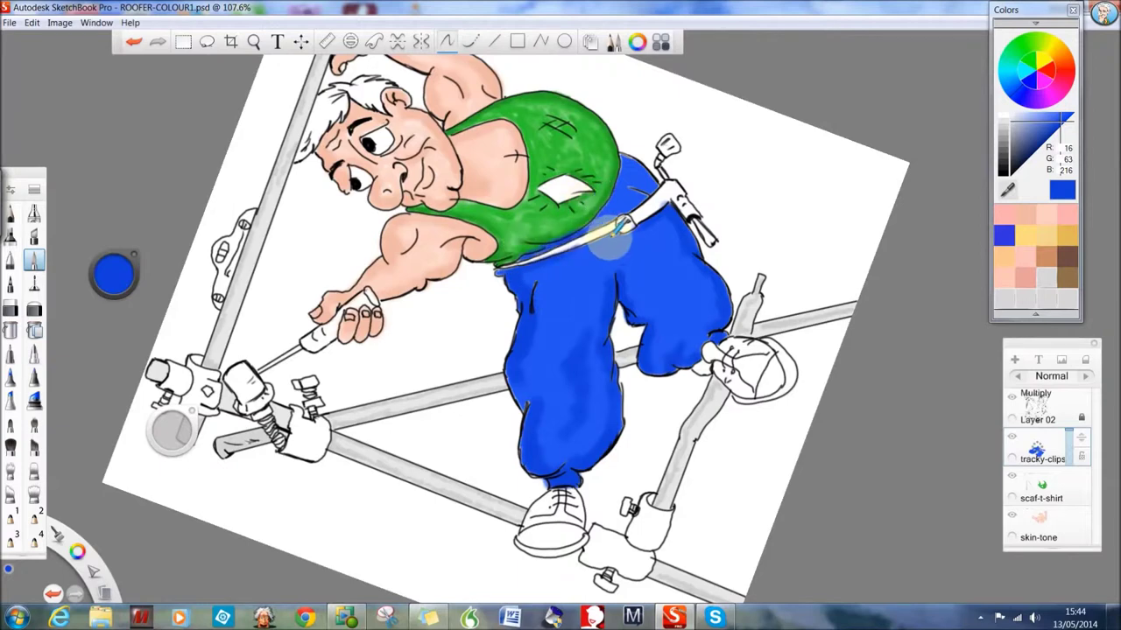
# Move tracky-clips below scaf-t-shirt, enlarge the brush to 12.7, and pick yellow
pyautogui.moveTo(1040, 451); pyautogui.dragTo(1042, 490)
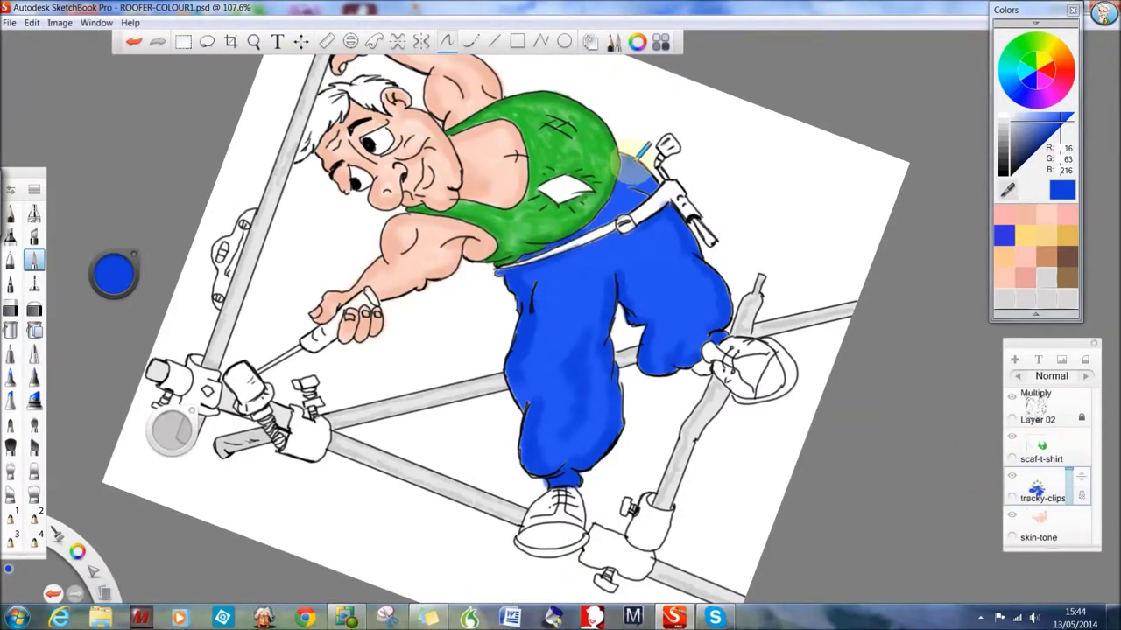
pyautogui.moveTo(170, 429); pyautogui.dragTo(175, 422)
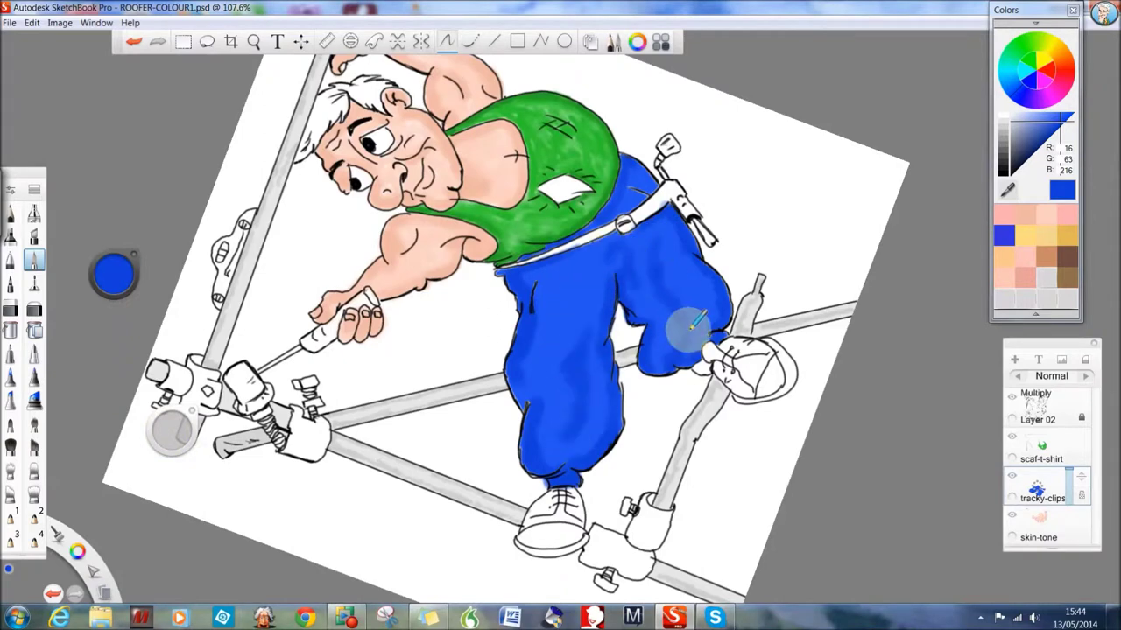
pyautogui.click(1057, 54)
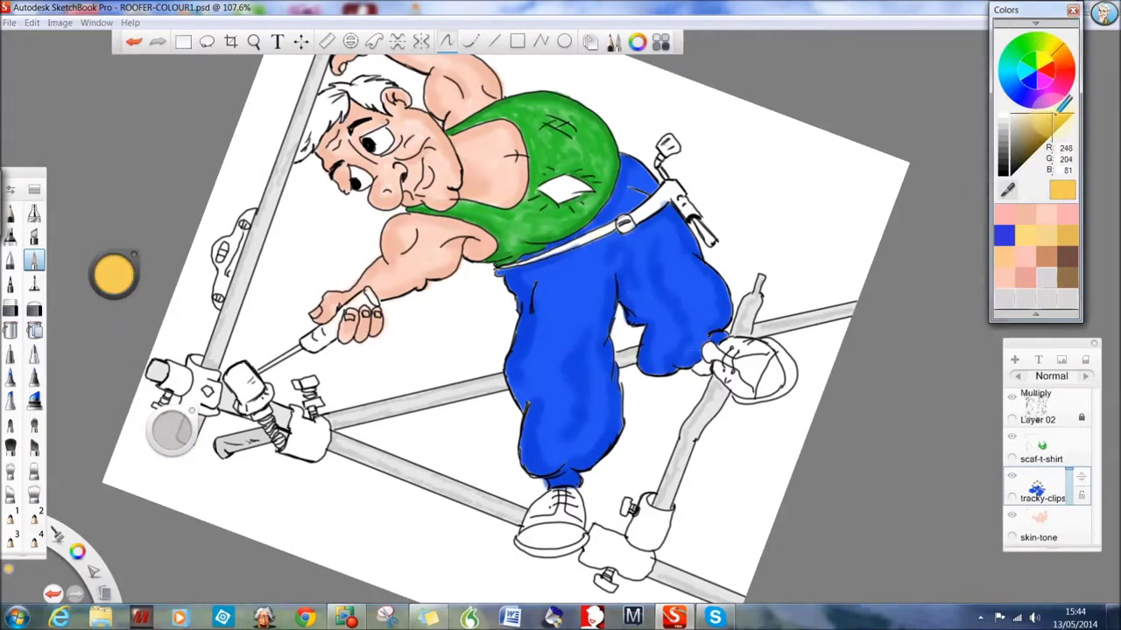
# Paint the three scaffold clamps a bright lemon yellow
pyautogui.moveTo(1061, 105)
pyautogui.mouseDown()
pyautogui.moveTo(1059, 120)
pyautogui.moveTo(1067, 108)
pyautogui.mouseUp()
pyautogui.click(34, 329)
pyautogui.moveTo(170, 394)
pyautogui.mouseDown()
pyautogui.moveTo(188, 370)
pyautogui.moveTo(186, 392)
pyautogui.mouseUp()
pyautogui.moveTo(306, 411); pyautogui.dragTo(299, 447)
pyautogui.moveTo(652, 512)
pyautogui.mouseDown()
pyautogui.moveTo(644, 547)
pyautogui.moveTo(604, 561)
pyautogui.mouseUp()
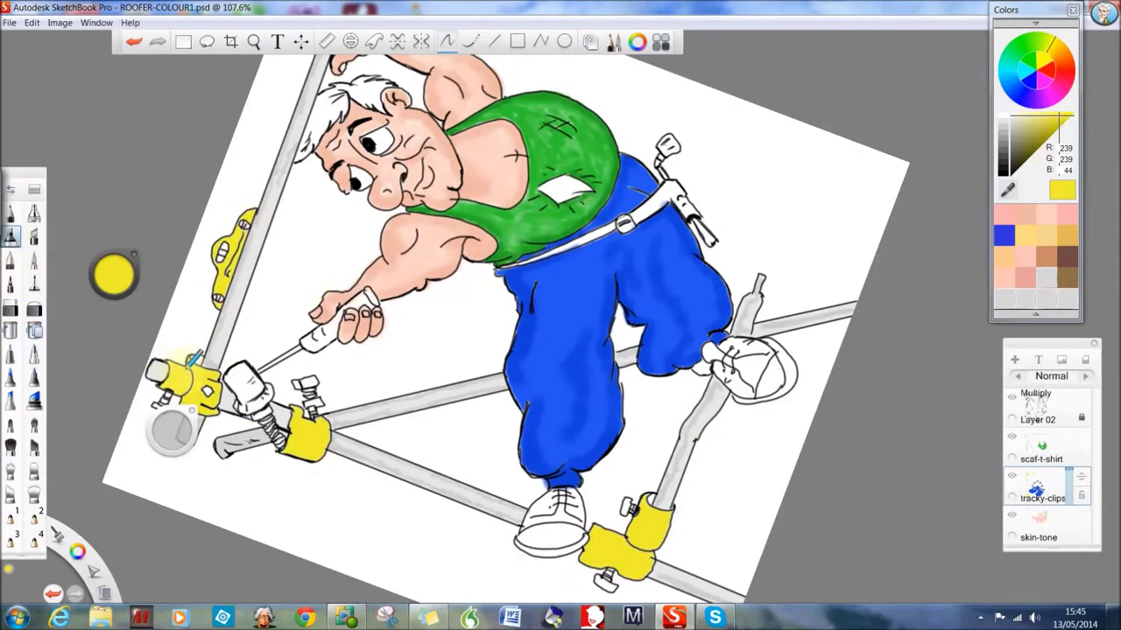
# Add pale yellow to the middle clamp, then erase the tint around it
pyautogui.click(1066, 105)
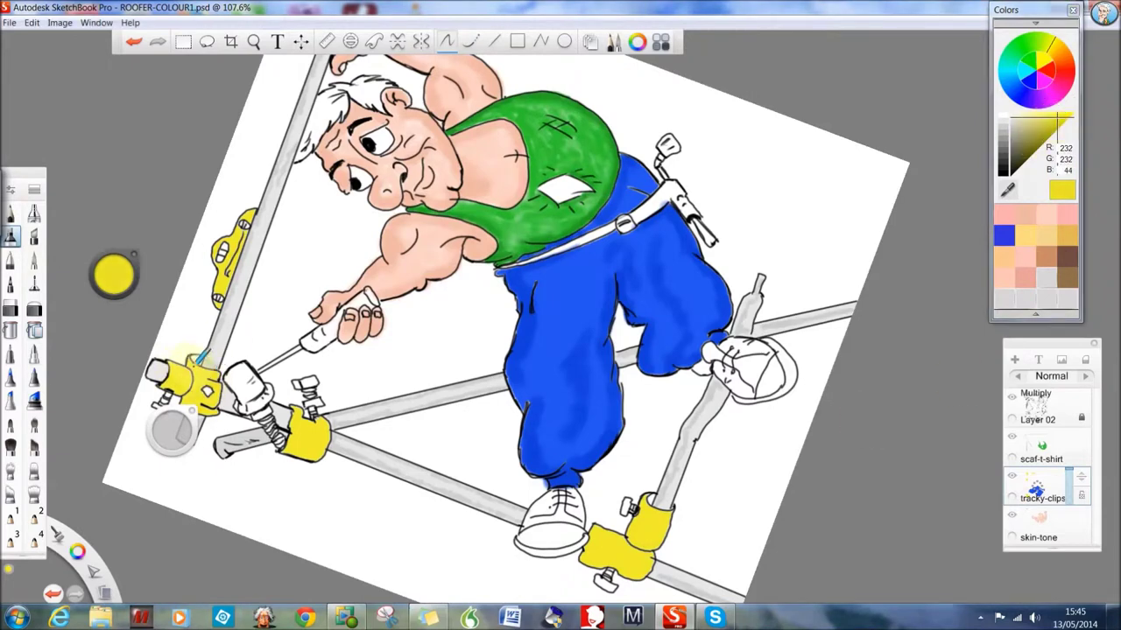
pyautogui.moveTo(280, 424); pyautogui.dragTo(305, 404)
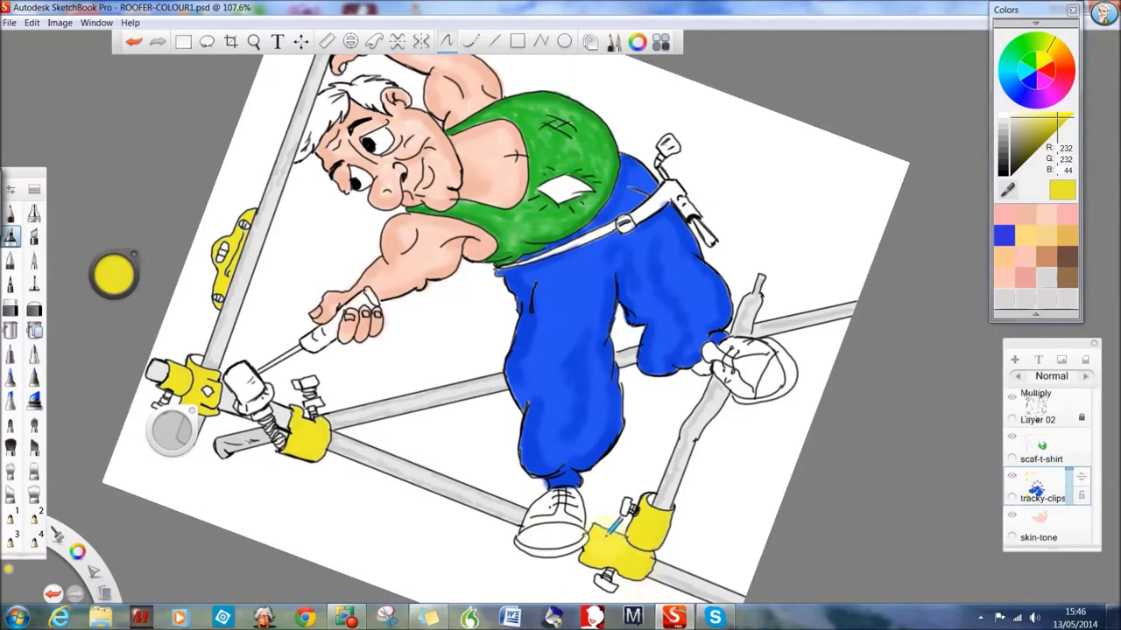
pyautogui.click(34, 308)
pyautogui.moveTo(276, 437)
pyautogui.mouseDown()
pyautogui.moveTo(298, 418)
pyautogui.moveTo(302, 442)
pyautogui.mouseUp()
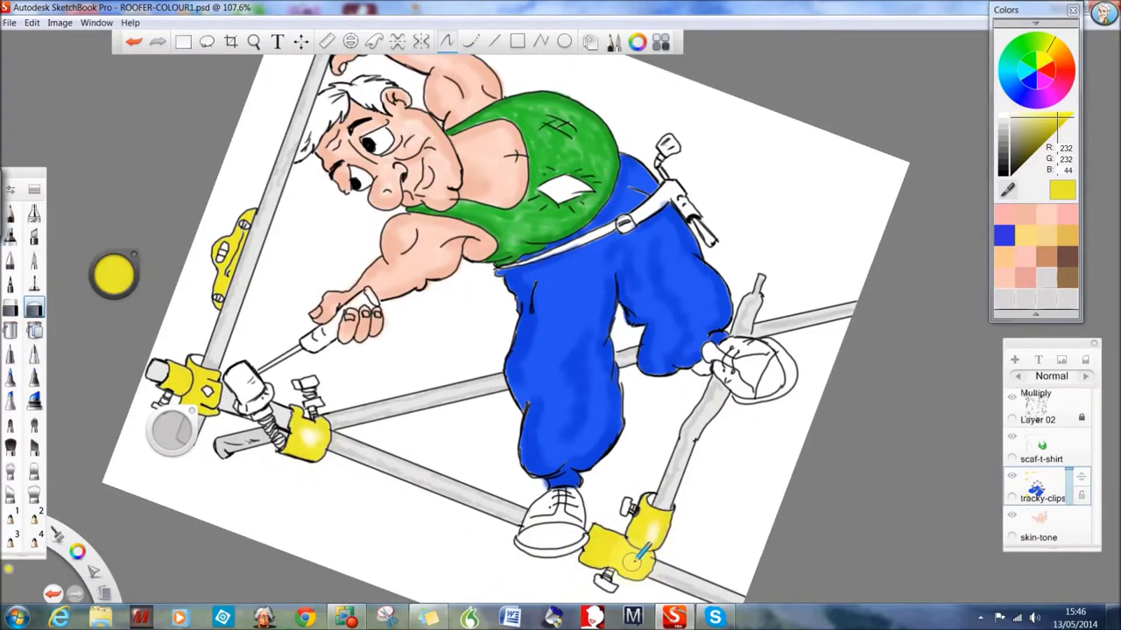
pyautogui.moveTo(297, 385); pyautogui.dragTo(285, 412)
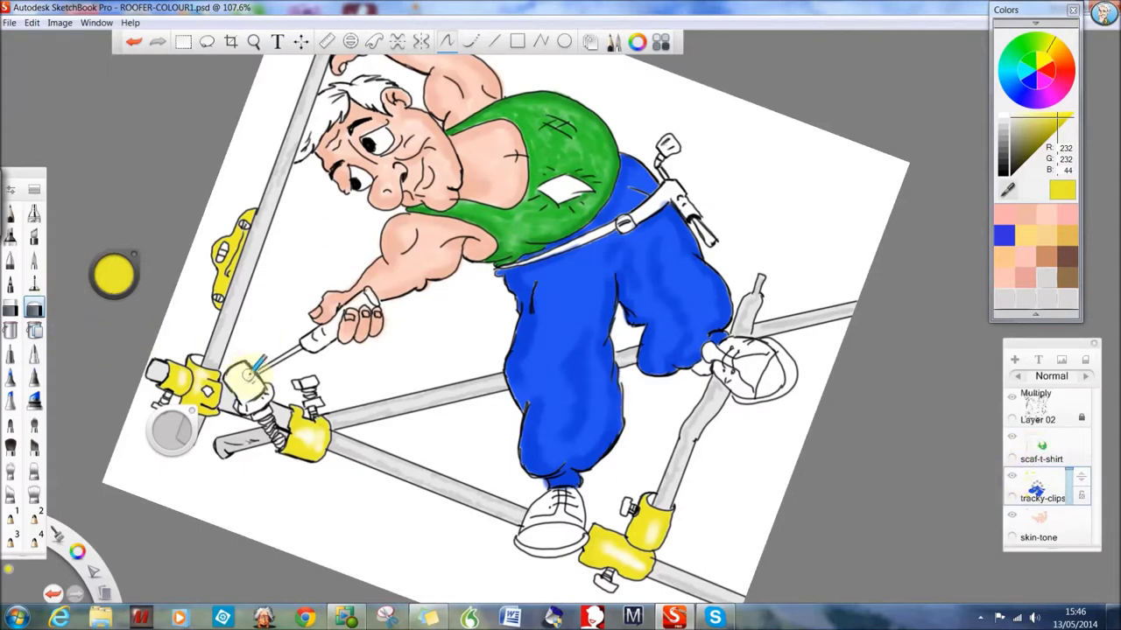
pyautogui.click(35, 260)
# Paint the spanner head light grey and zoom in on the belt
pyautogui.click(1010, 122)
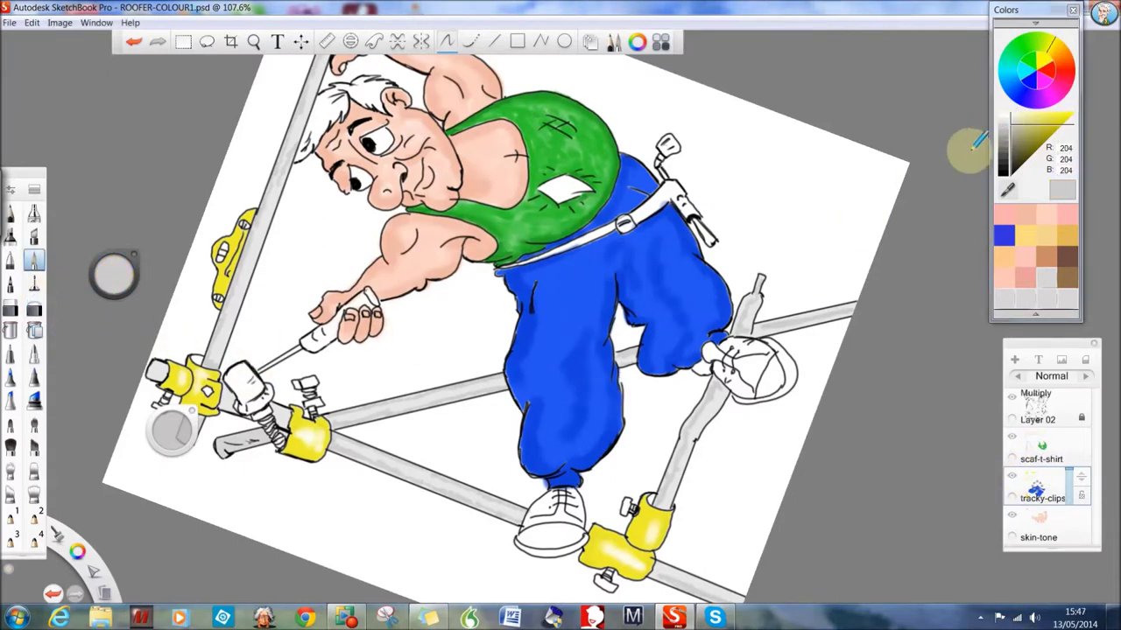
pyautogui.moveTo(235, 394); pyautogui.dragTo(261, 374)
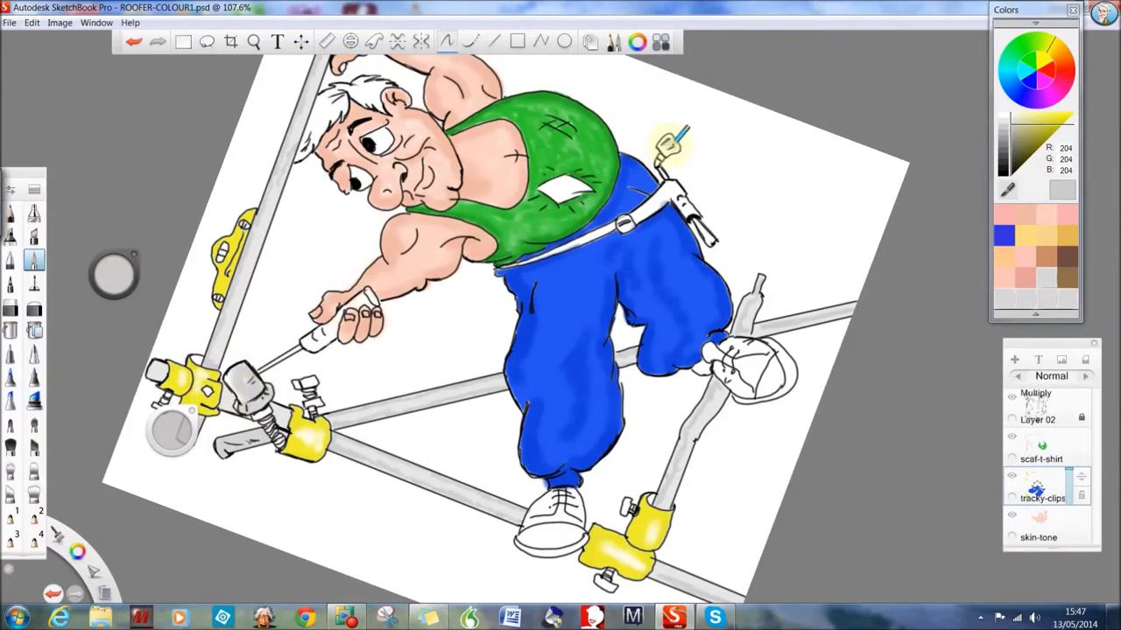
pyautogui.click(254, 41)
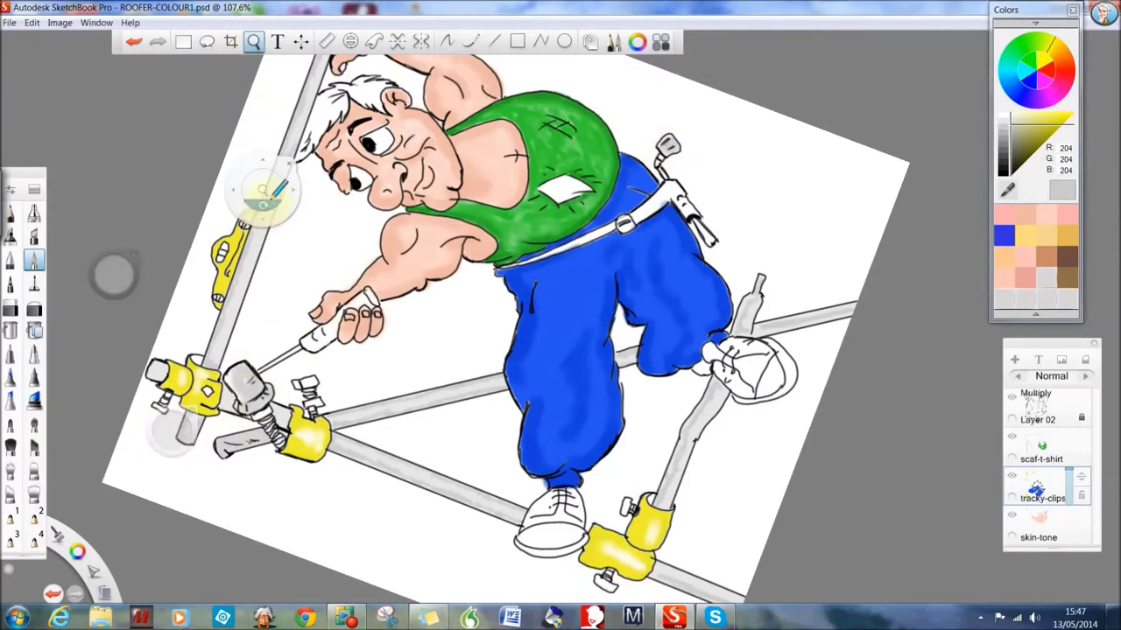
pyautogui.moveTo(263, 188)
pyautogui.mouseDown()
pyautogui.moveTo(324, 372)
pyautogui.moveTo(79, 258)
pyautogui.mouseUp()
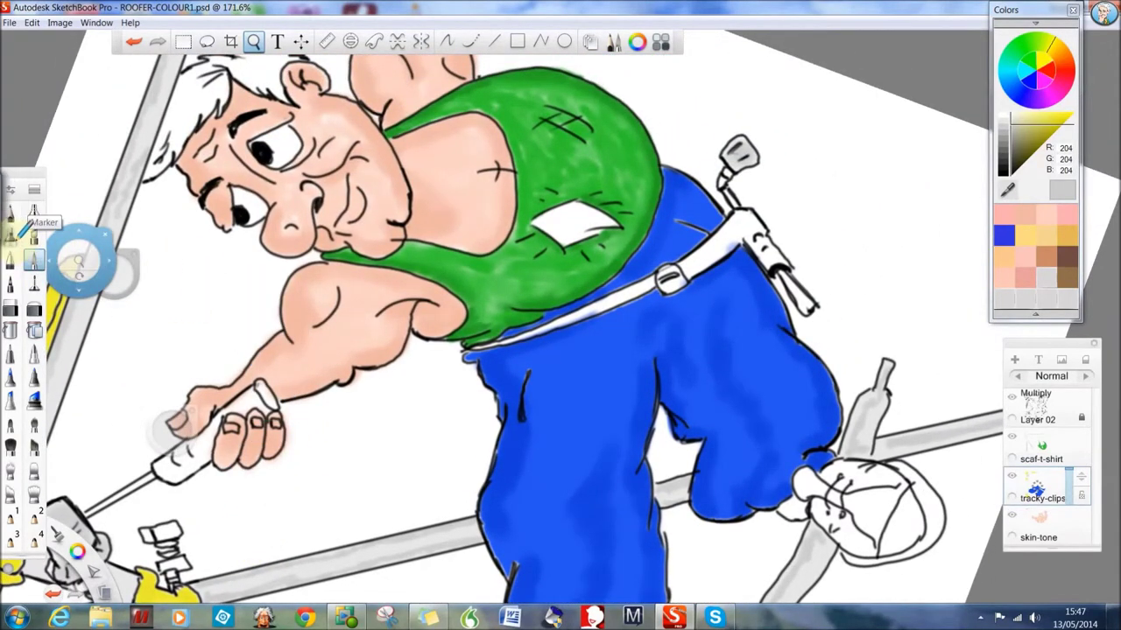
# Colour the belt clip darker grey with the pencil, then zoom back out
pyautogui.click(11, 234)
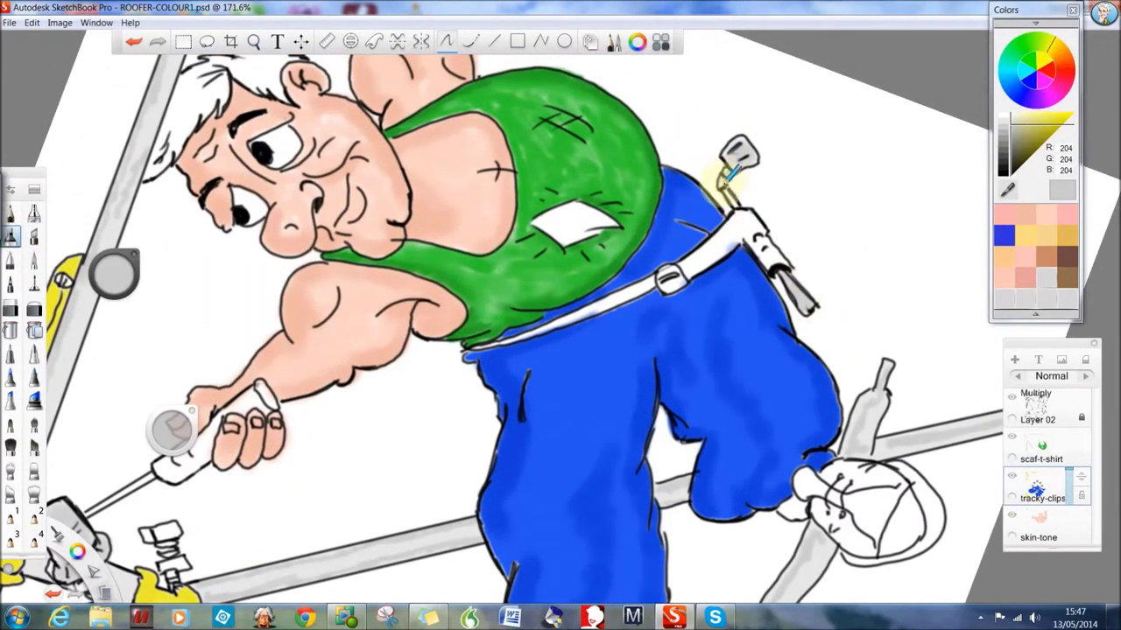
pyautogui.moveTo(719, 184); pyautogui.dragTo(755, 160)
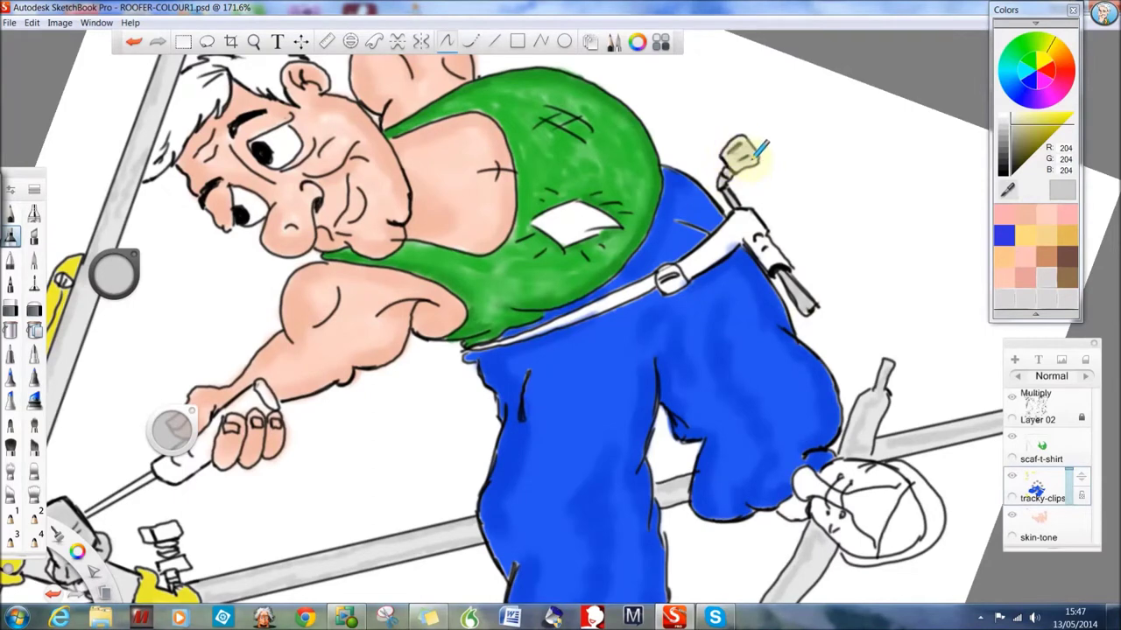
pyautogui.click(1002, 131)
pyautogui.moveTo(784, 276); pyautogui.dragTo(796, 263)
pyautogui.moveTo(806, 303); pyautogui.dragTo(730, 234)
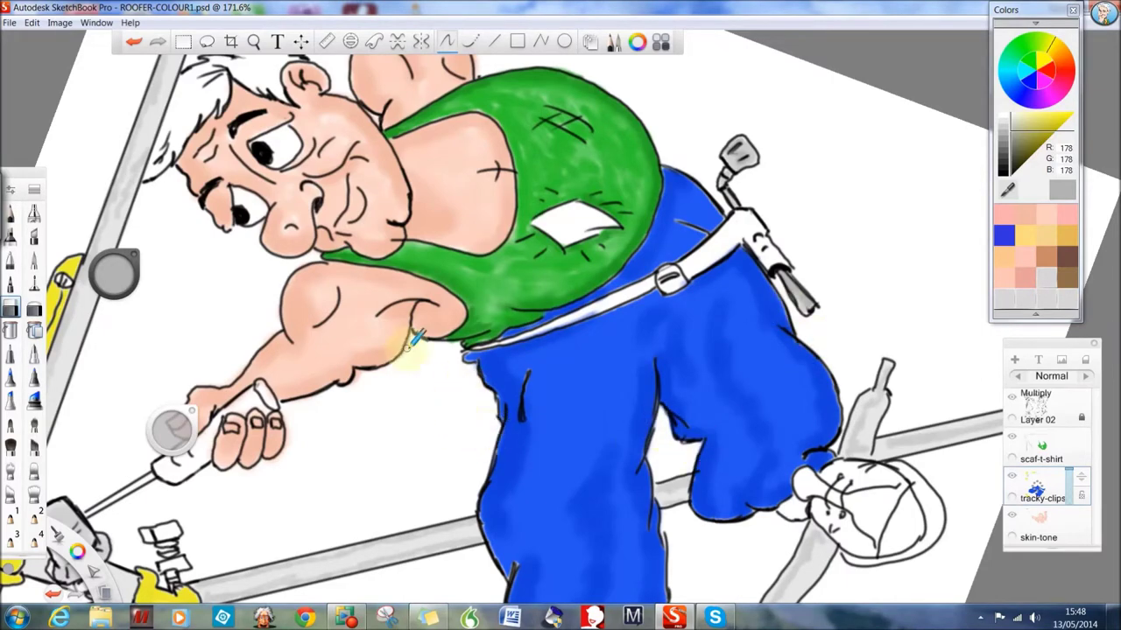
pyautogui.moveTo(113, 274); pyautogui.dragTo(118, 289)
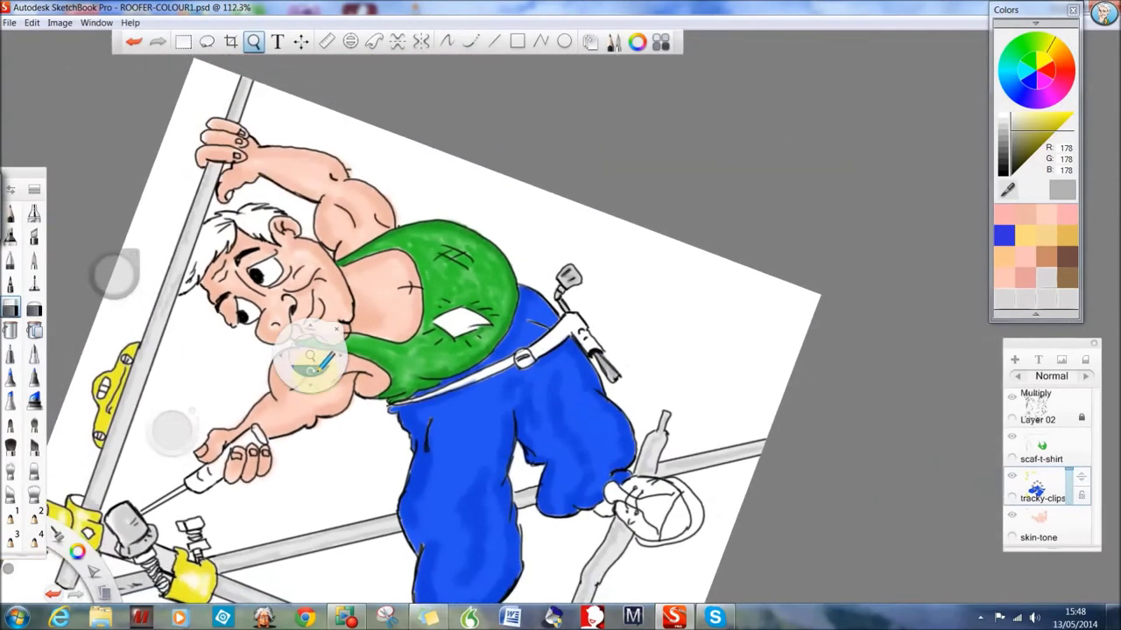
pyautogui.moveTo(311, 350)
pyautogui.mouseDown()
pyautogui.moveTo(420, 363)
pyautogui.moveTo(595, 276)
pyautogui.moveTo(400, 395)
pyautogui.moveTo(426, 470)
pyautogui.mouseUp()
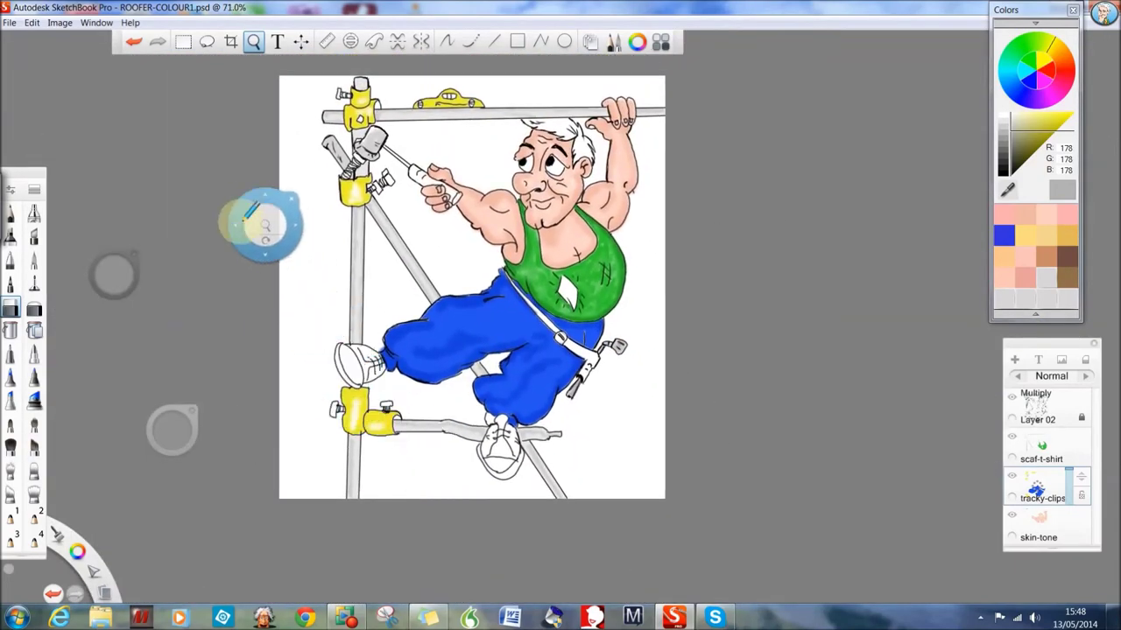
# Pick pure red and a brush, and dab red onto the vest's white patch
pyautogui.click(1070, 70)
pyautogui.moveTo(1050, 131); pyautogui.dragTo(1070, 117)
pyautogui.click(11, 236)
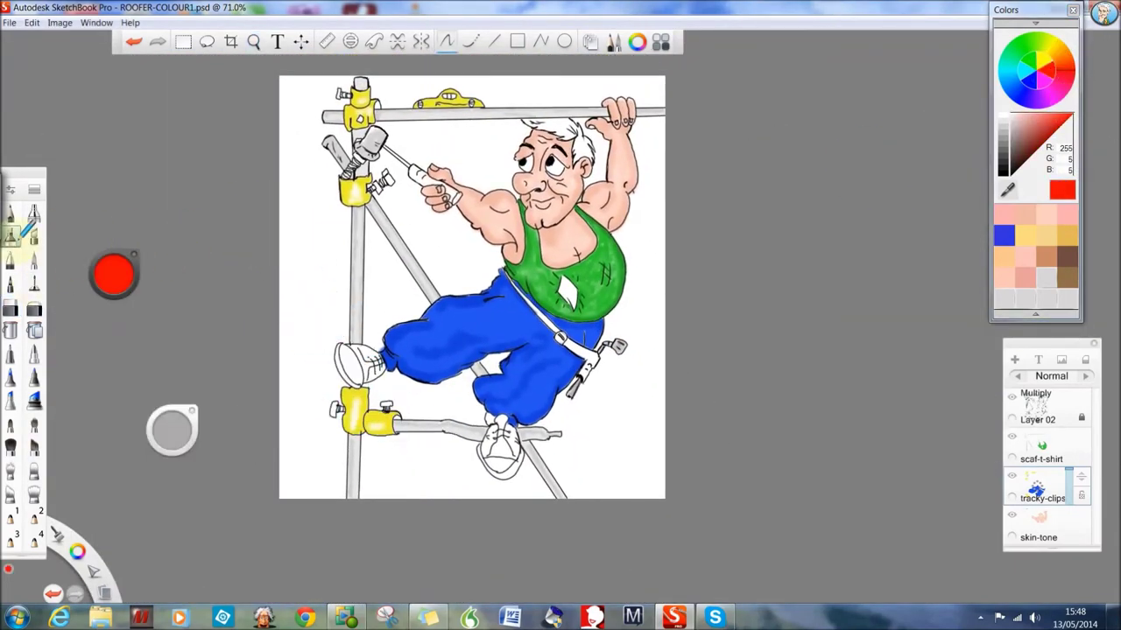
pyautogui.moveTo(565, 280); pyautogui.dragTo(574, 290)
# Zoom in, fill the vest patch fully red, and add a lighter highlight with another brush
pyautogui.click(254, 41)
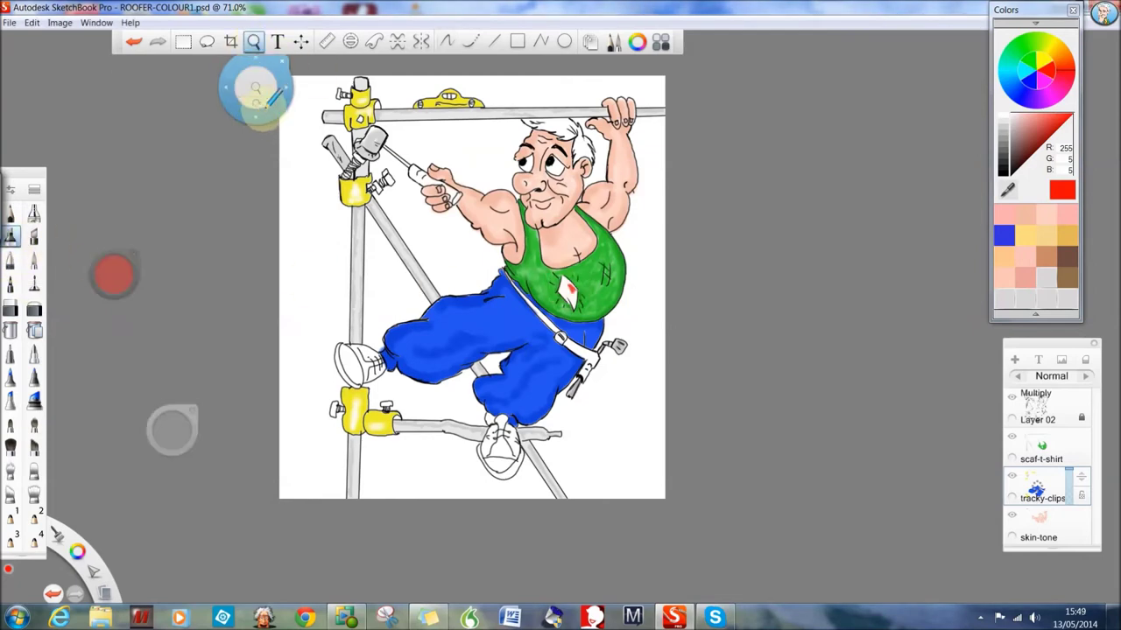
pyautogui.moveTo(184, 273); pyautogui.dragTo(156, 271)
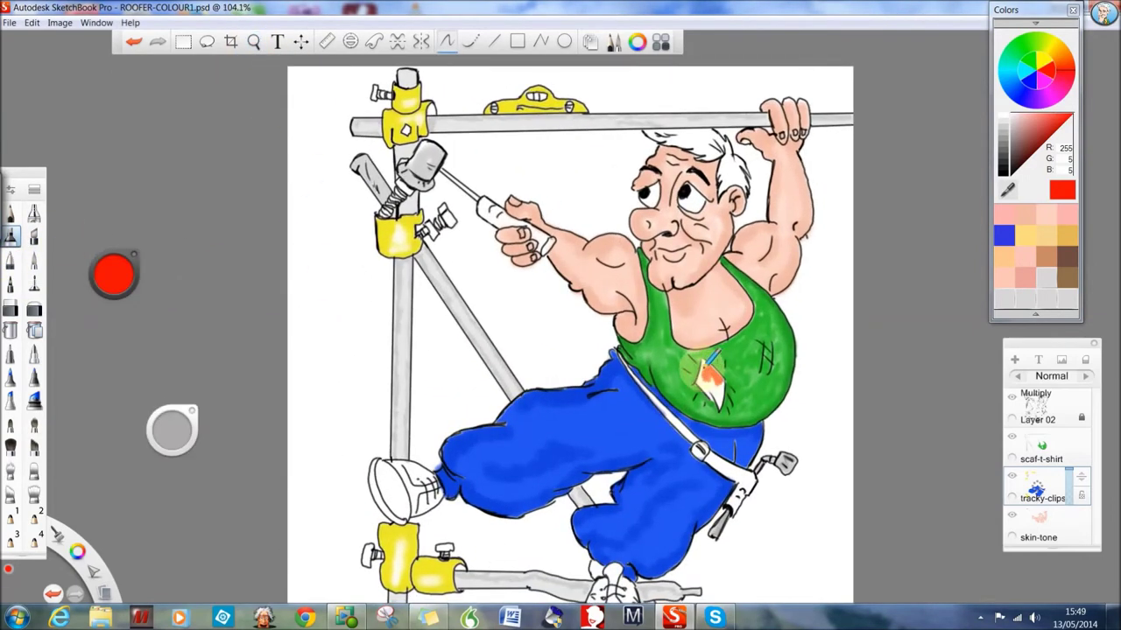
pyautogui.moveTo(706, 363); pyautogui.dragTo(718, 380)
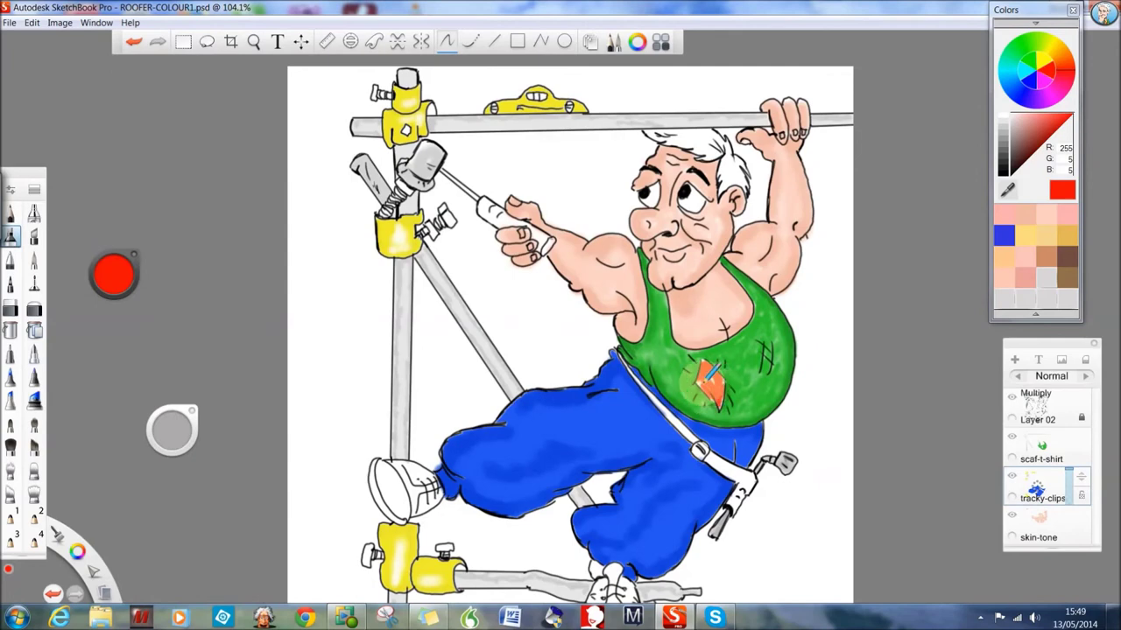
pyautogui.moveTo(709, 366); pyautogui.dragTo(705, 399)
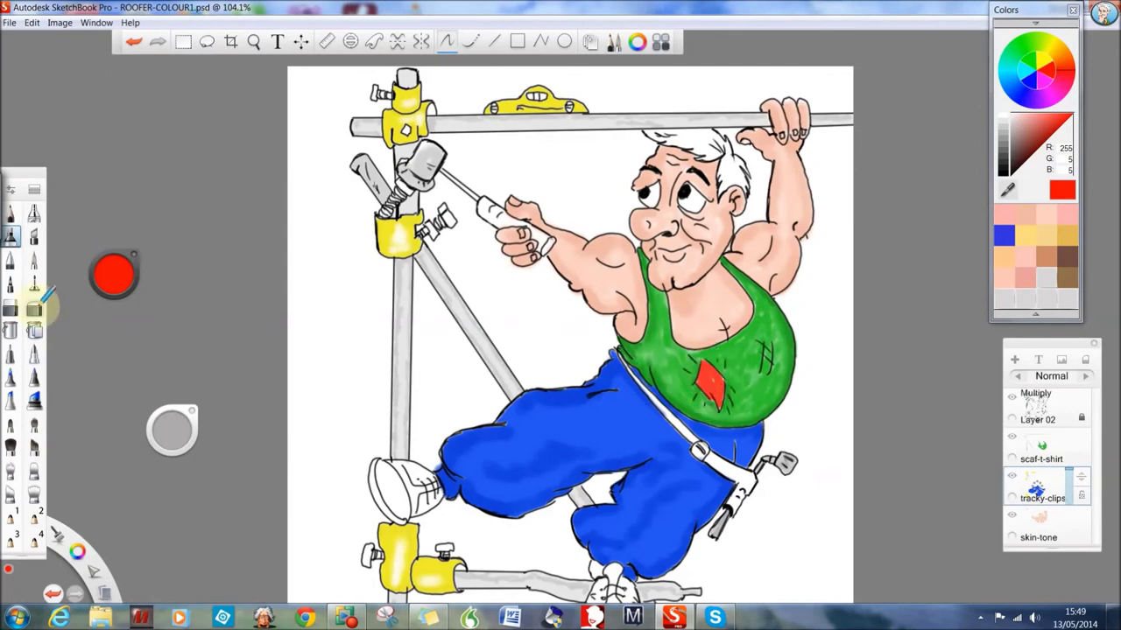
pyautogui.click(10, 308)
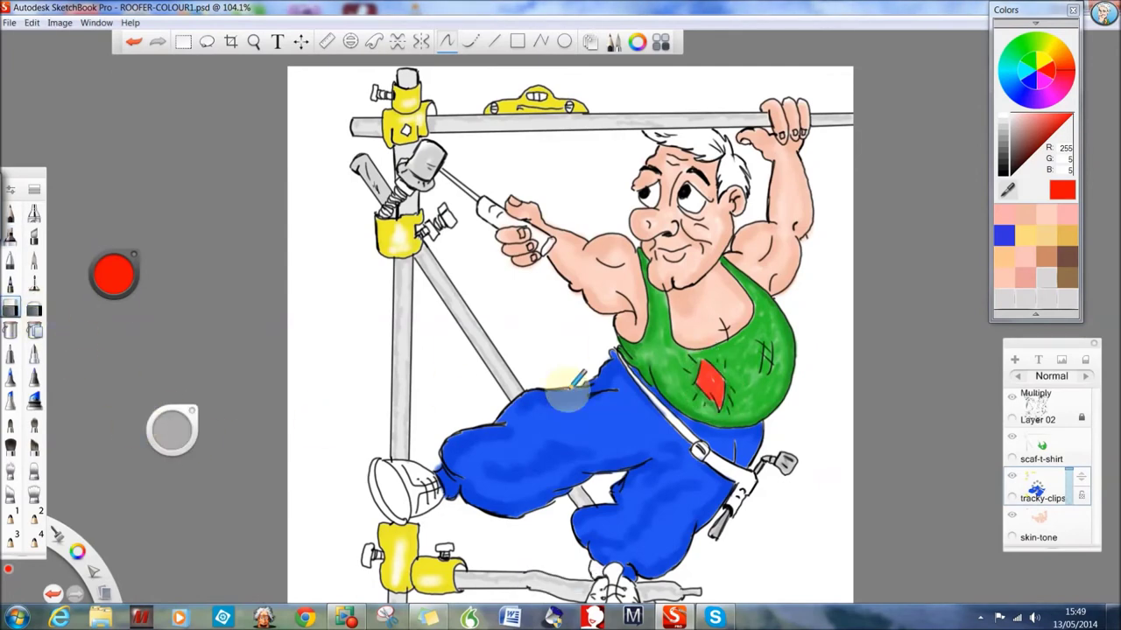
pyautogui.moveTo(706, 375); pyautogui.dragTo(707, 386)
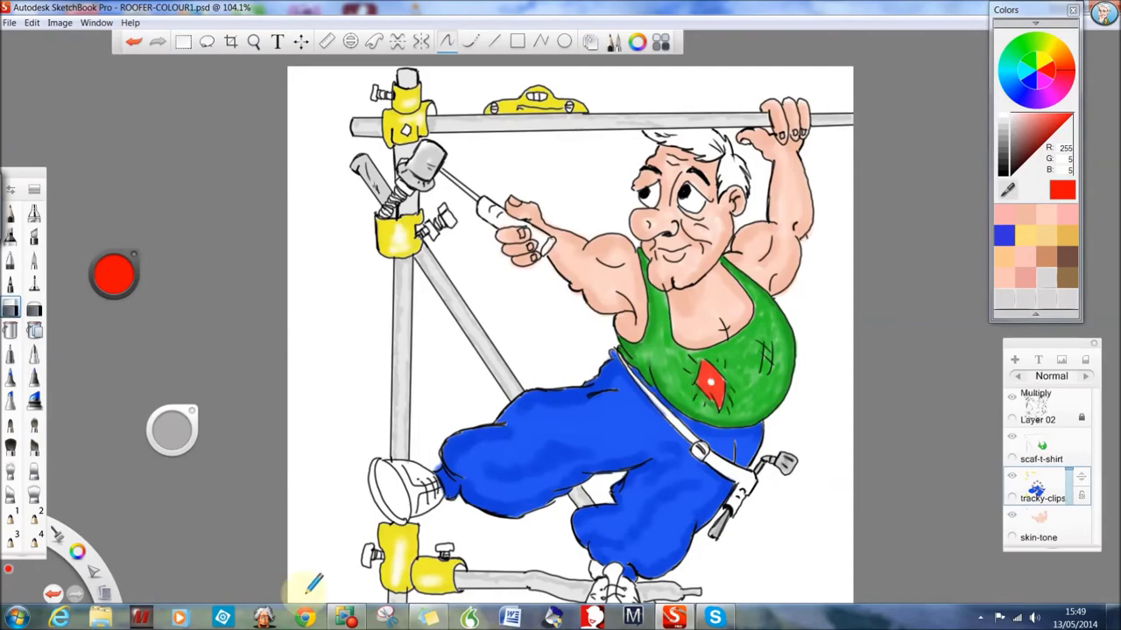